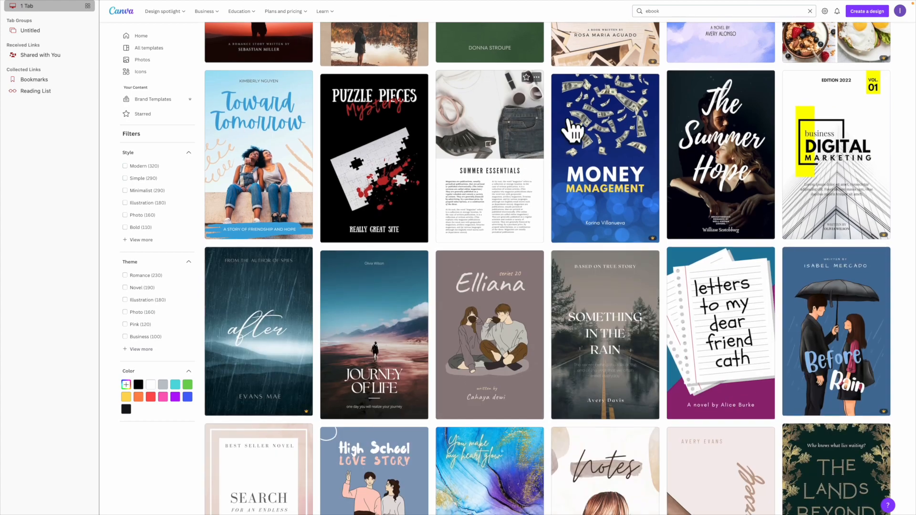
# Step: Scroll up through the 805 ebook template search results
pyautogui.scroll(10, 470, 127)
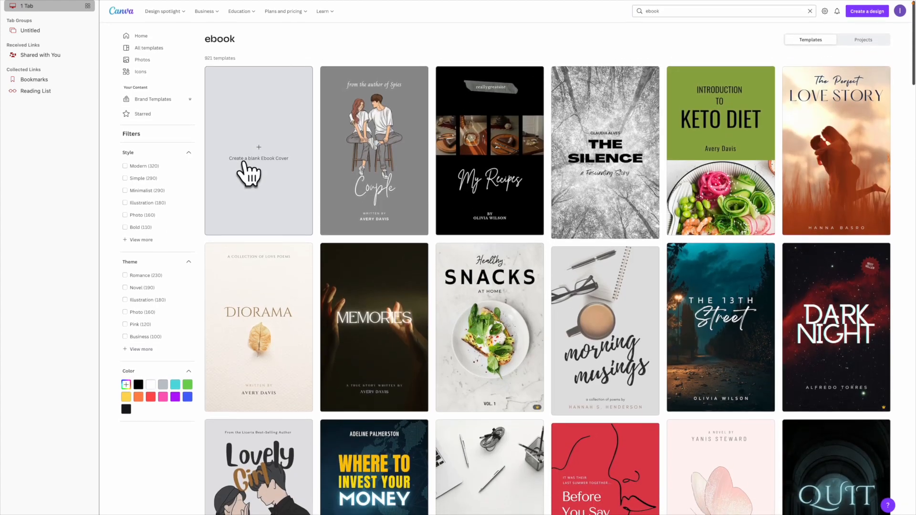
# Step: Create a blank Ebook Cover design and look over its download settings
pyautogui.click(246, 160)
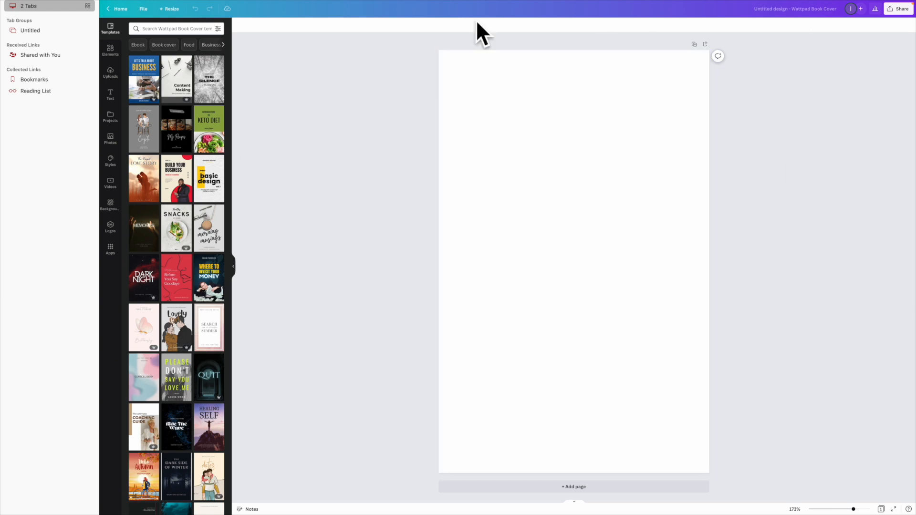
pyautogui.click(898, 10)
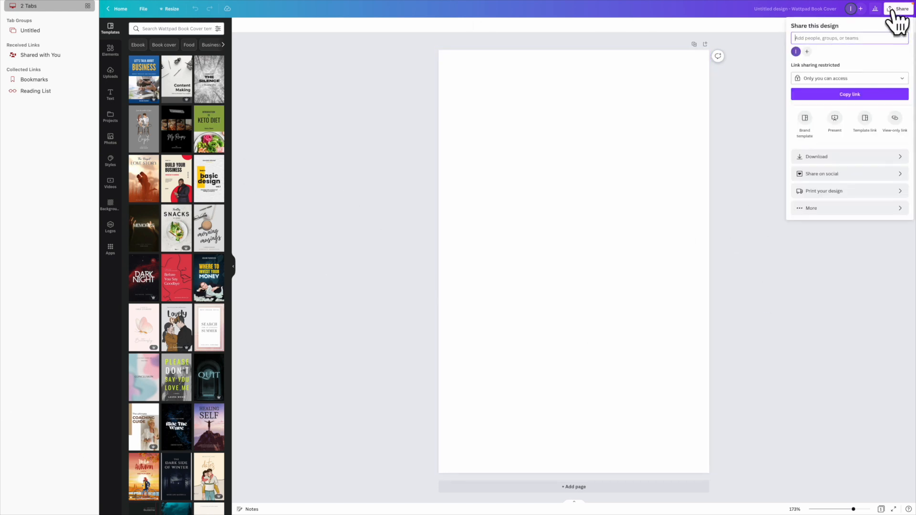
pyautogui.click(838, 163)
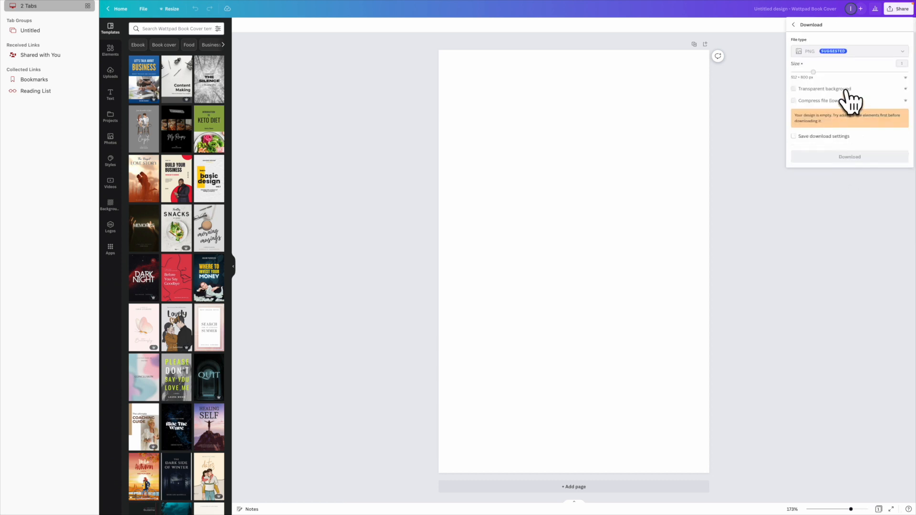
pyautogui.click(609, 182)
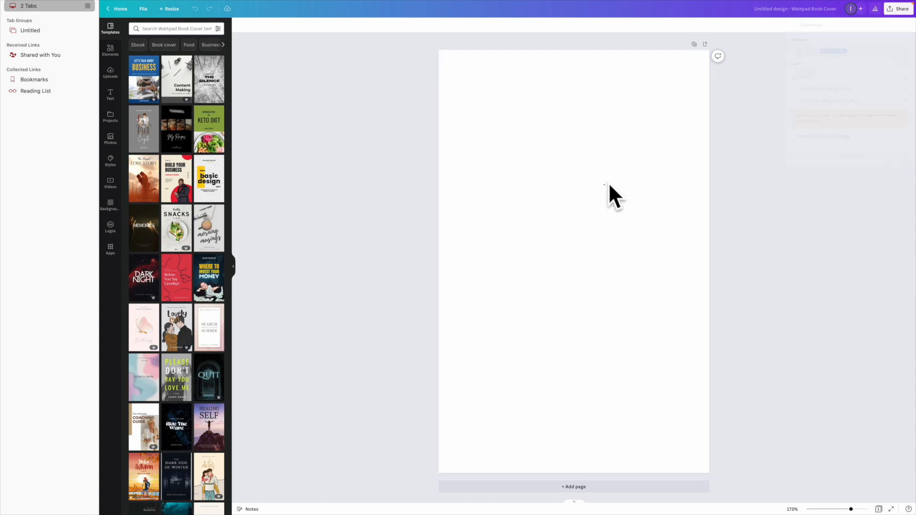
# Step: Add a laptop graphic, check the download file types, then delete the graphic again
pyautogui.click(110, 51)
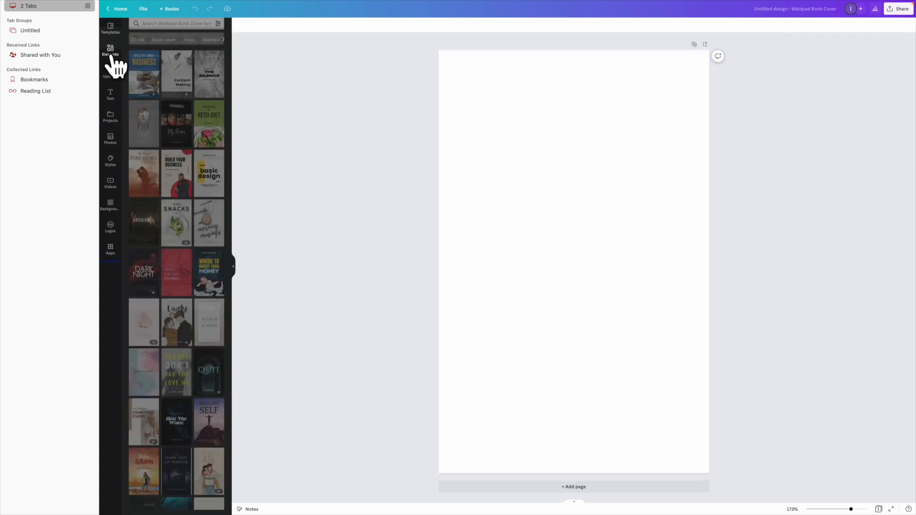
pyautogui.click(163, 79)
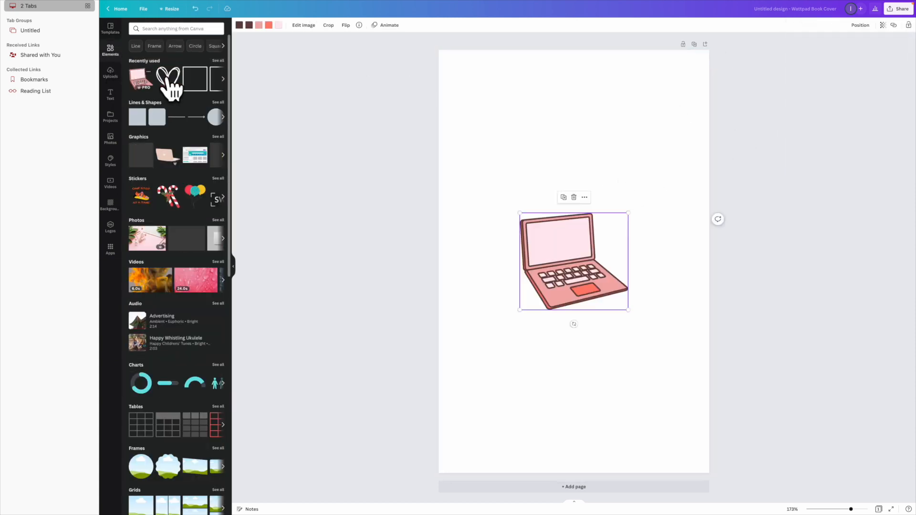
pyautogui.click(898, 9)
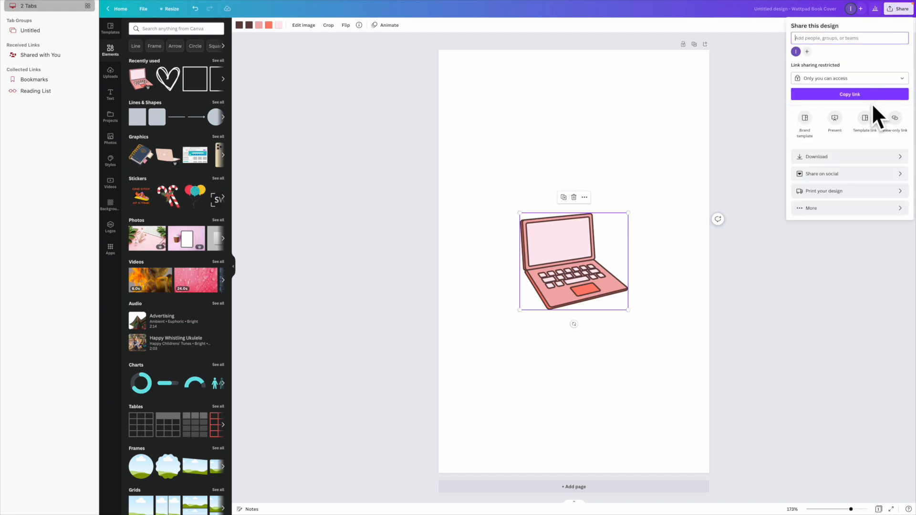
pyautogui.click(812, 155)
pyautogui.click(857, 51)
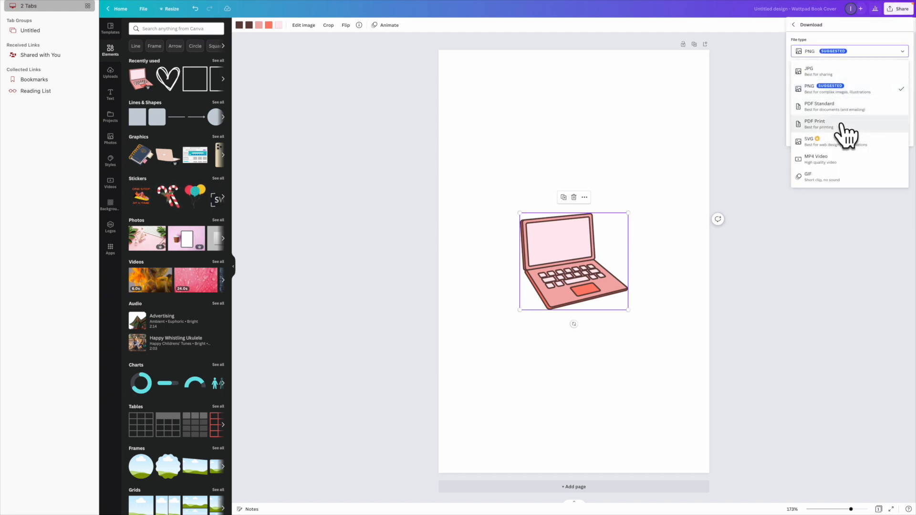
pyautogui.click(574, 198)
pyautogui.click(110, 95)
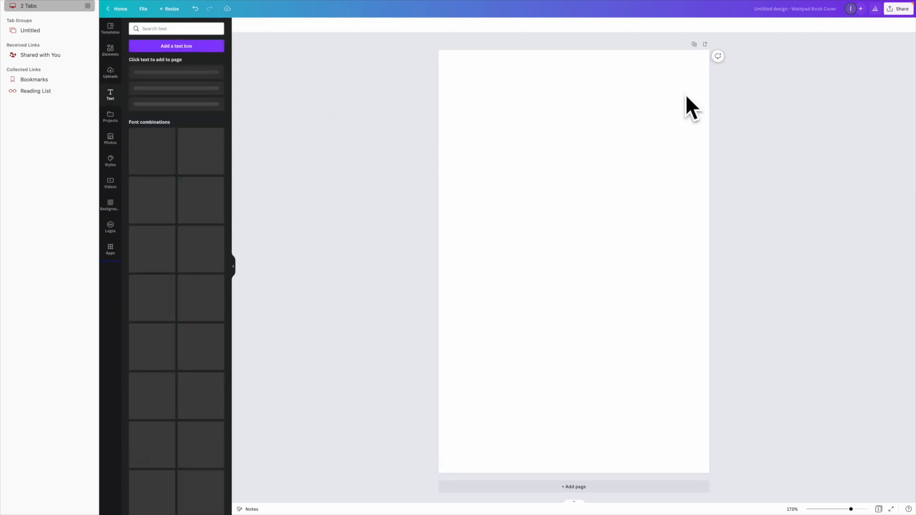
# Step: Add a subheading text box with the pasted story paragraph at font size 8
pyautogui.click(165, 99)
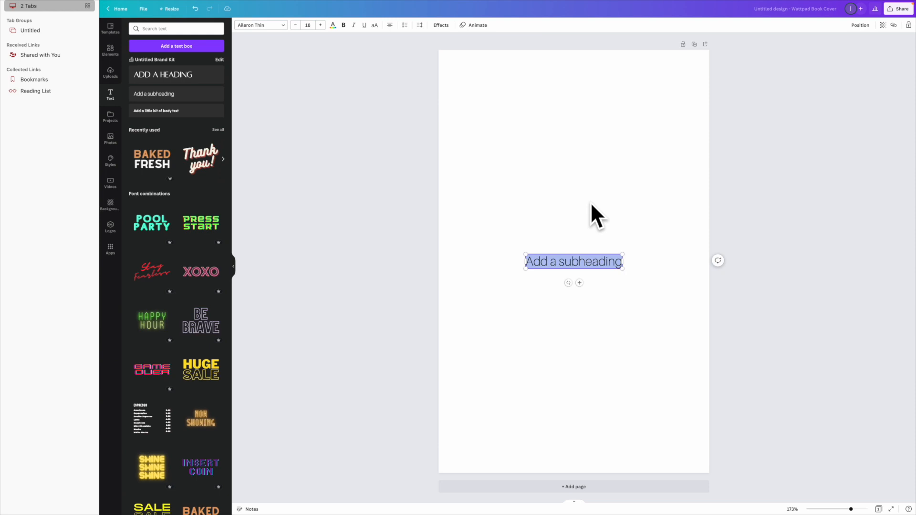
pyautogui.hotkey('ctrl', 'v')
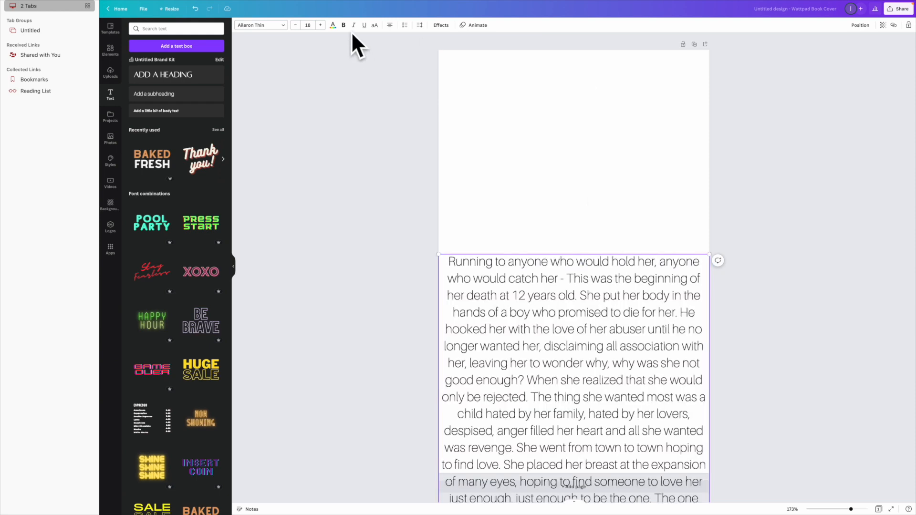
pyautogui.click(309, 25)
pyautogui.click(315, 70)
pyautogui.click(308, 26)
pyautogui.click(314, 48)
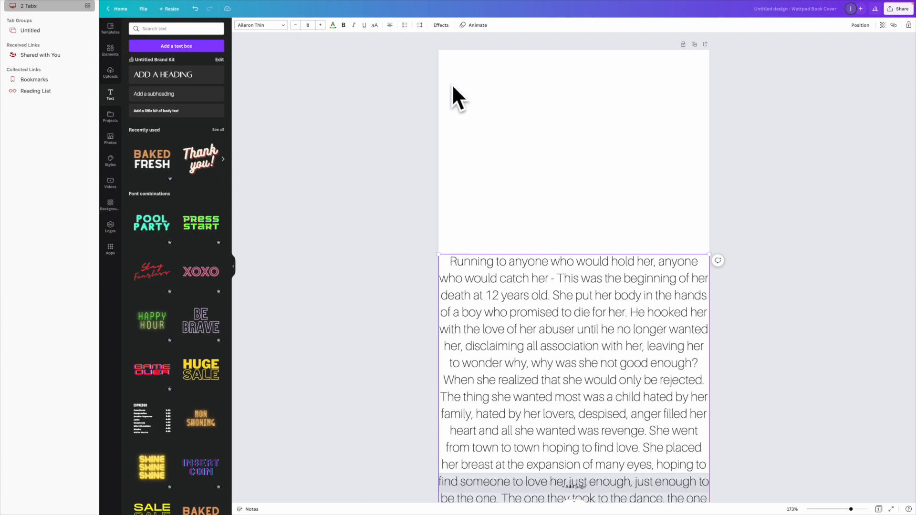
# Step: Move and scale the paragraph into a narrow, centred block near the top of the page
pyautogui.moveTo(647, 299); pyautogui.dragTo(669, 253)
pyautogui.click(735, 213)
pyautogui.click(647, 299)
pyautogui.moveTo(647, 299); pyautogui.dragTo(631, 126)
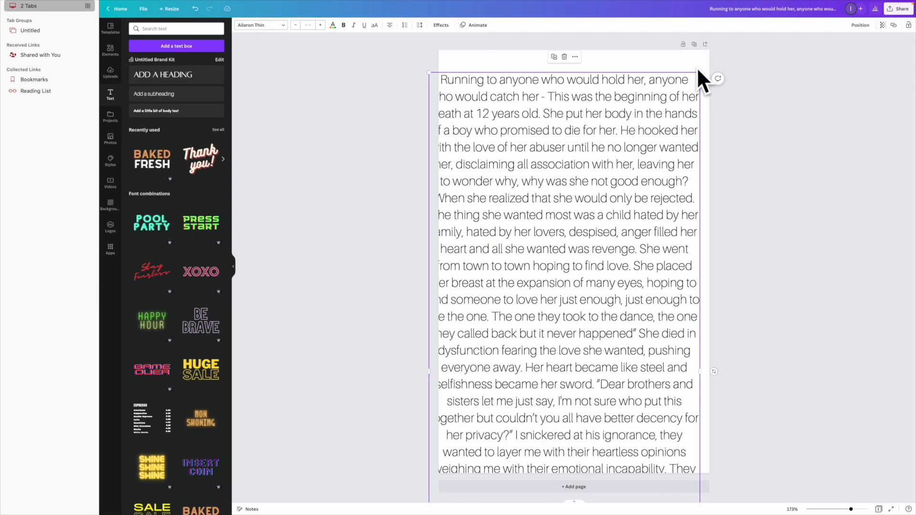
pyautogui.moveTo(698, 73); pyautogui.dragTo(624, 242)
pyautogui.moveTo(528, 357); pyautogui.dragTo(574, 173)
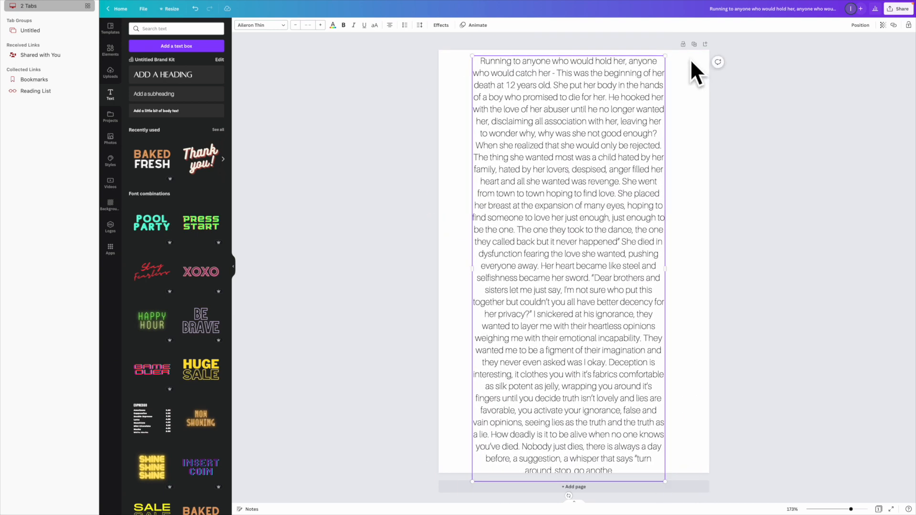
pyautogui.moveTo(665, 60); pyautogui.dragTo(592, 190)
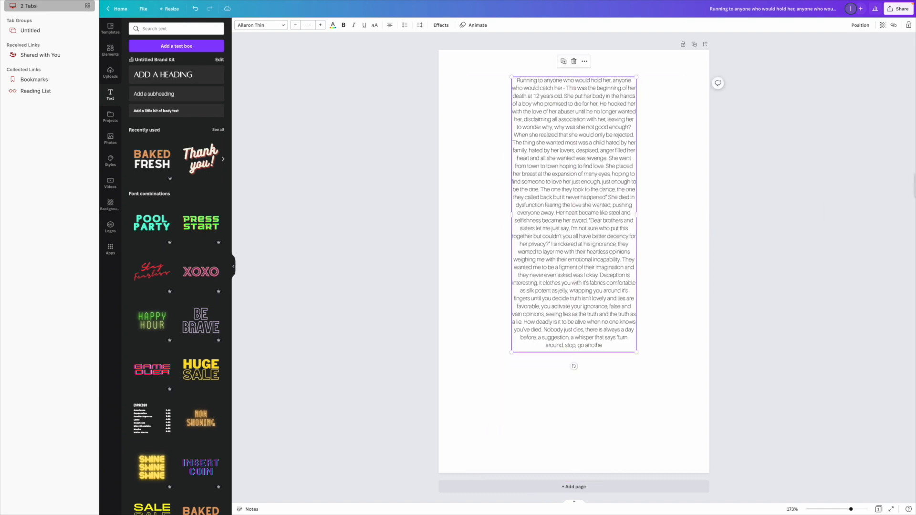
# Step: Add a hand-heart sticker, shrink it and place it below the story text
pyautogui.click(104, 60)
pyautogui.click(140, 78)
pyautogui.moveTo(578, 257); pyautogui.dragTo(567, 398)
pyautogui.moveTo(611, 318); pyautogui.dragTo(566, 406)
pyautogui.moveTo(599, 277); pyautogui.dragTo(590, 302)
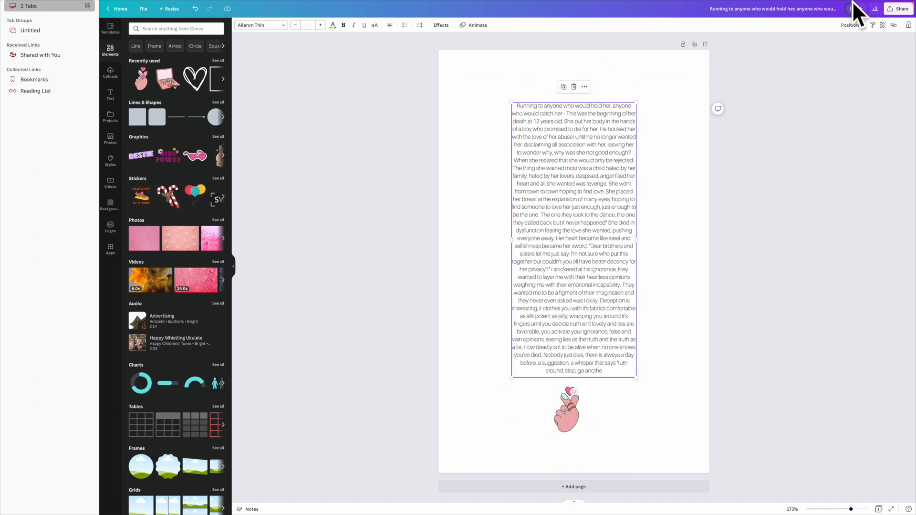
# Step: Open the design's download settings and list the available file types
pyautogui.click(897, 10)
pyautogui.click(833, 157)
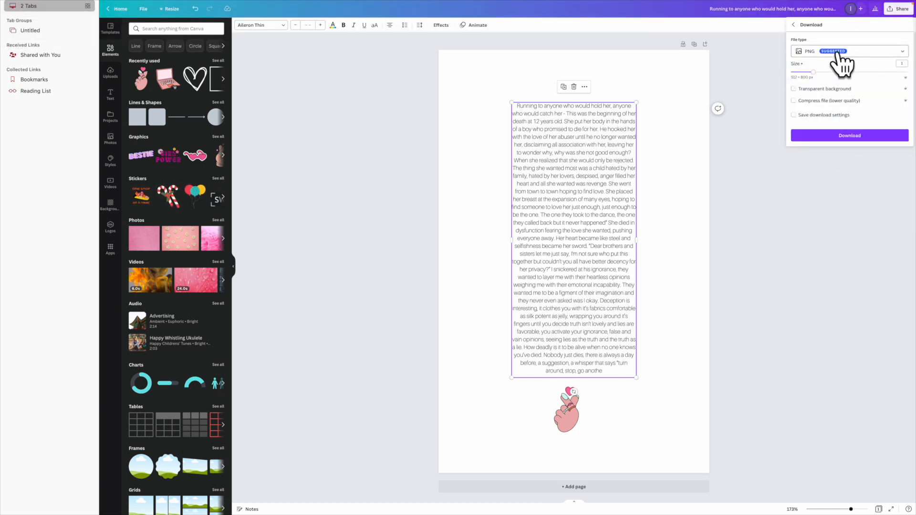
pyautogui.click(836, 51)
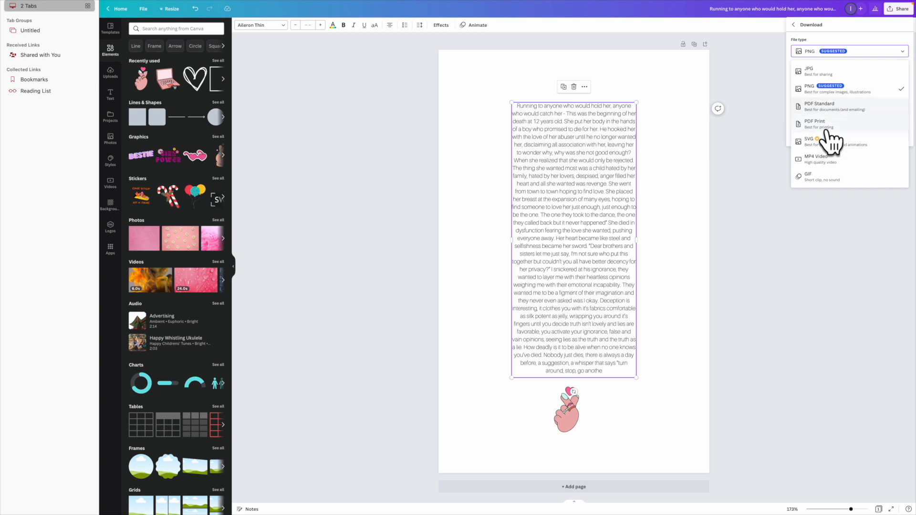
# Step: Open Kindle Direct Publishing in a new tab and sign in
pyautogui.moveTo(854, 4)
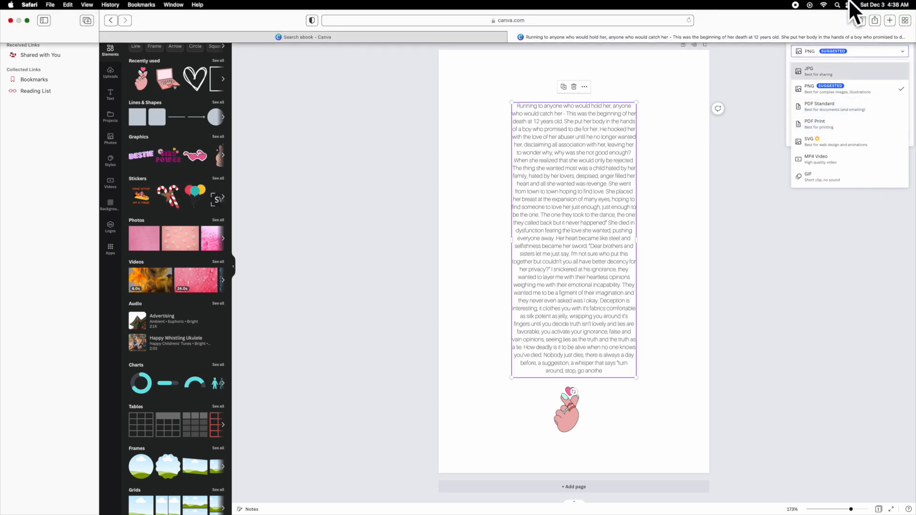
pyautogui.press('super+t')
pyautogui.write('kdp')
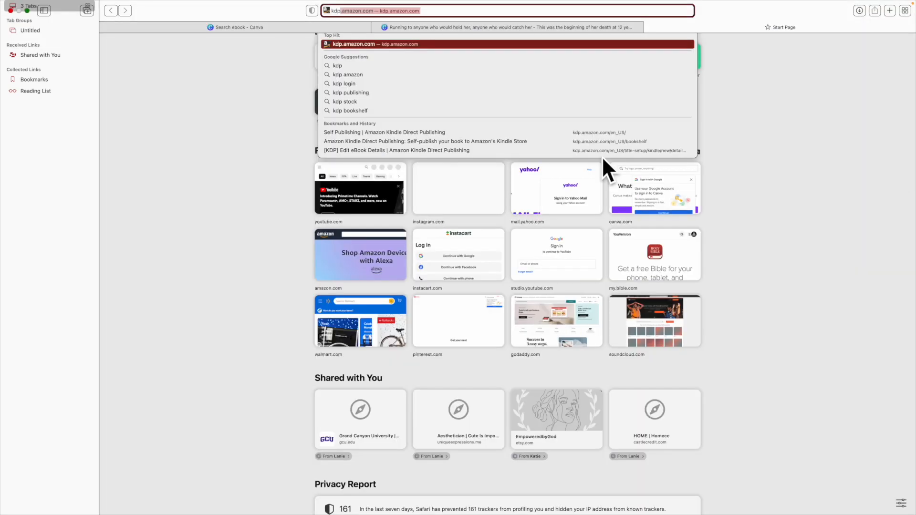
pyautogui.press('Return')
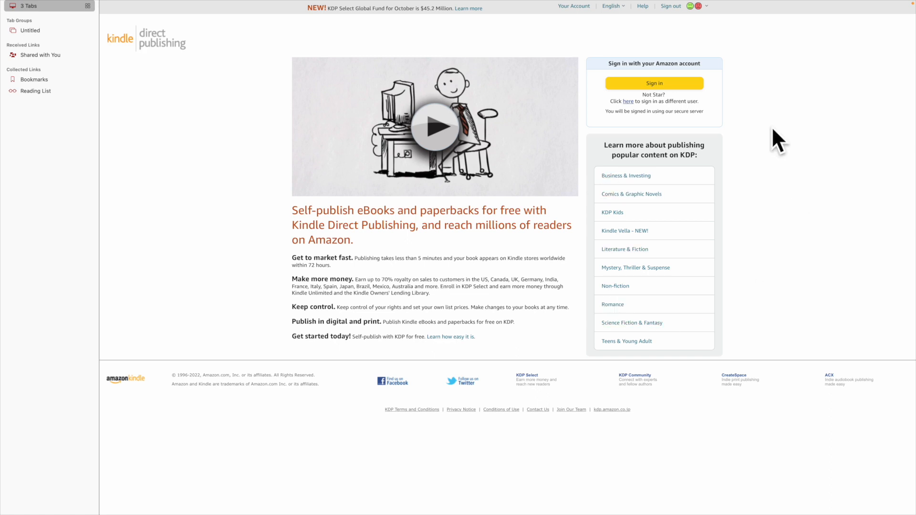
pyautogui.click(651, 84)
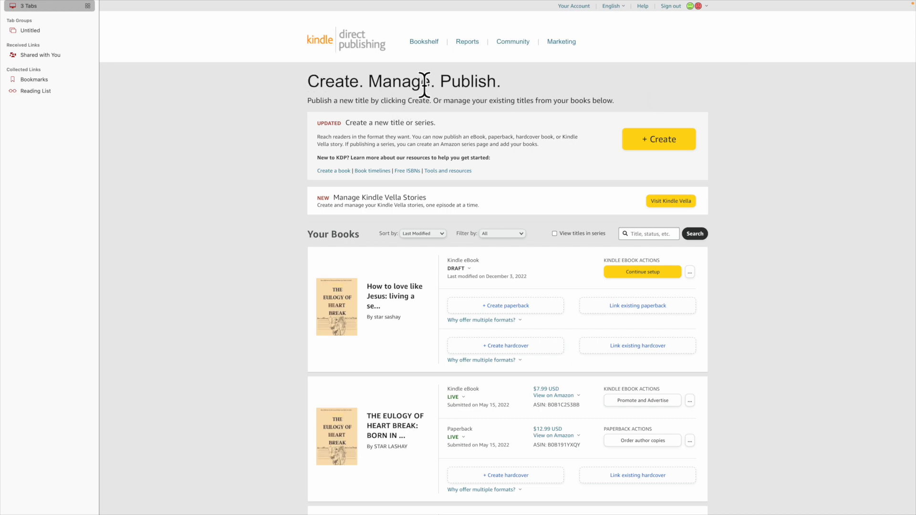
# Step: Delete the draft eBook 'How to love like Jesus' from the bookshelf
pyautogui.scroll(-5, 427, 143)
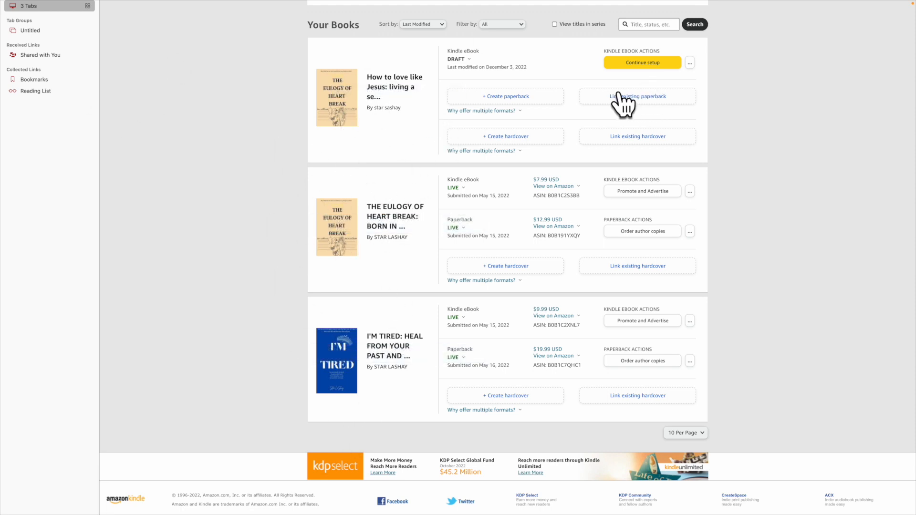
pyautogui.scroll(2, 669, 103)
pyautogui.click(690, 124)
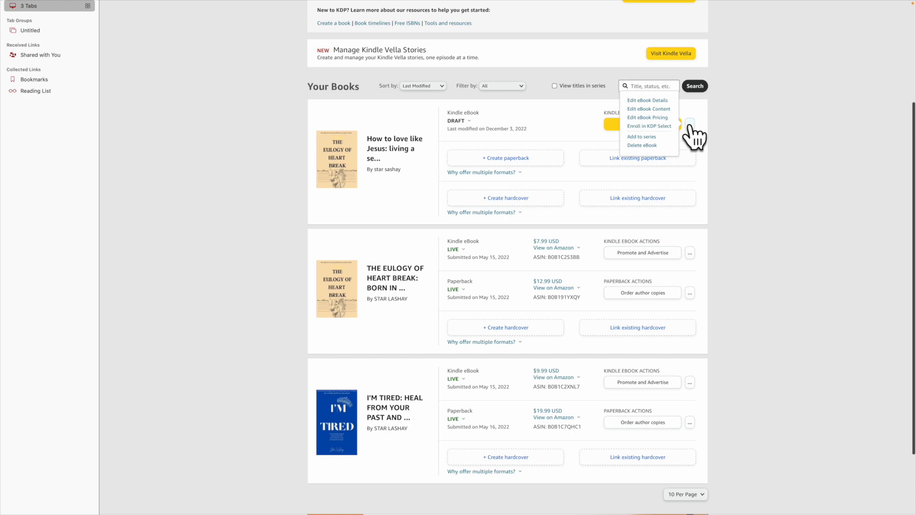
pyautogui.click(642, 146)
pyautogui.click(537, 283)
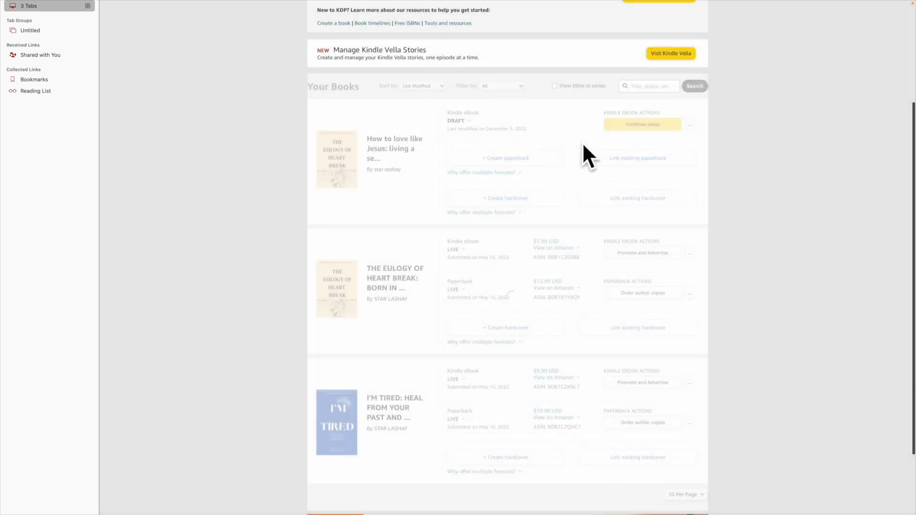
pyautogui.scroll(3, 575, 80)
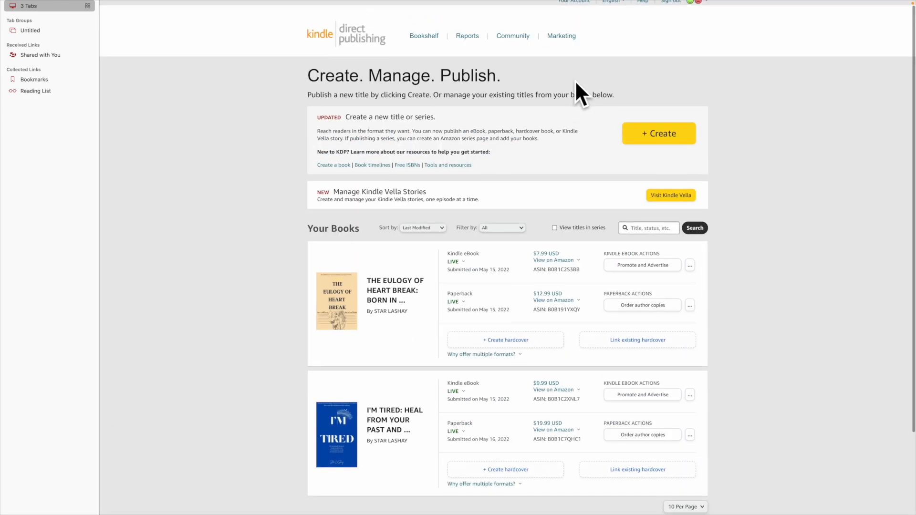
# Step: Start a new Kindle eBook and check its primary language setting
pyautogui.click(672, 141)
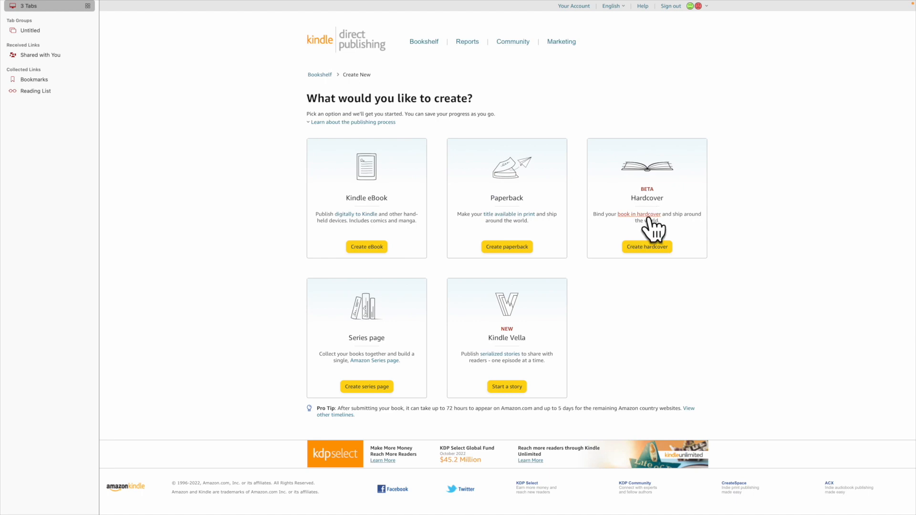
pyautogui.click(376, 253)
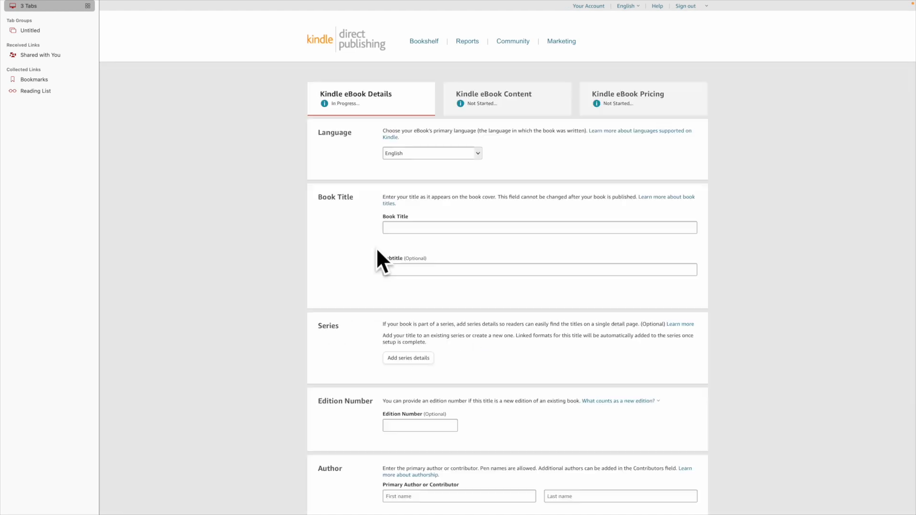
pyautogui.click(437, 153)
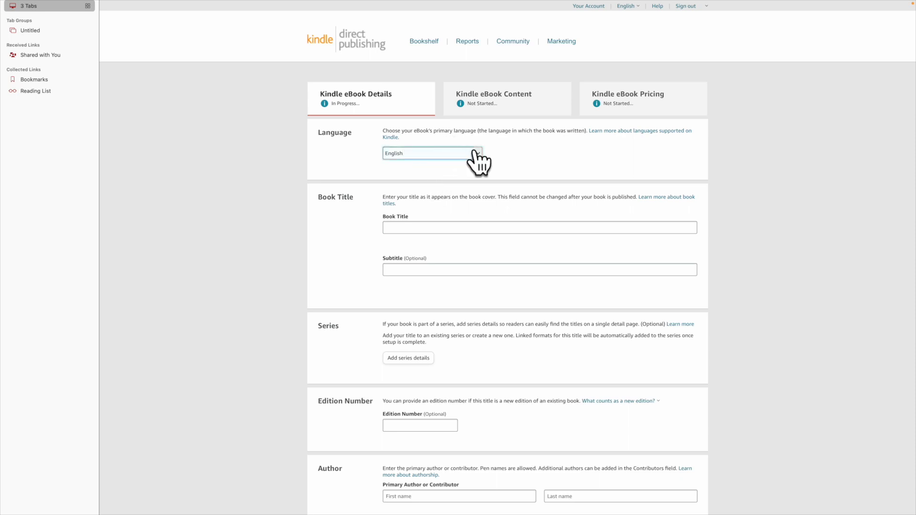
pyautogui.scroll(-1, 448, 231)
# Step: Enter title 'Jesus. loves you', subtitle 'Jesus loves you', the author's first and last name, and start the description
pyautogui.click(438, 188)
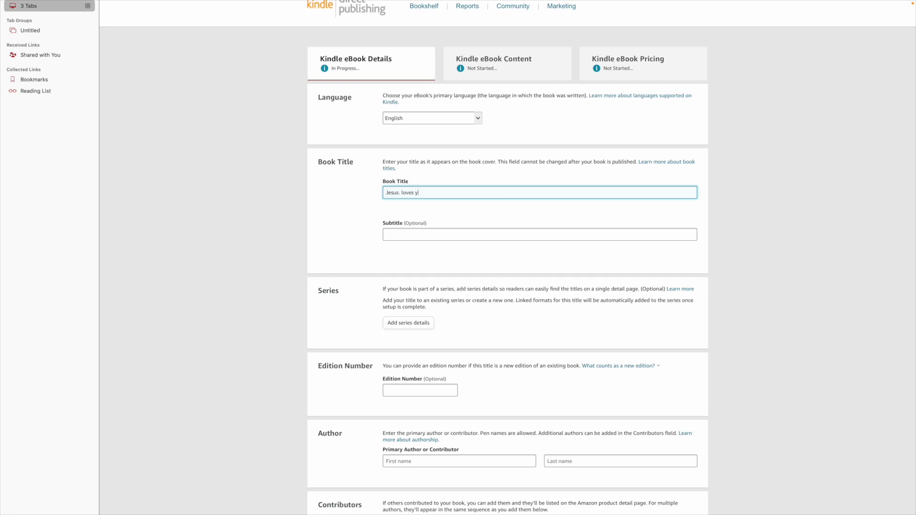
pyautogui.click(426, 233)
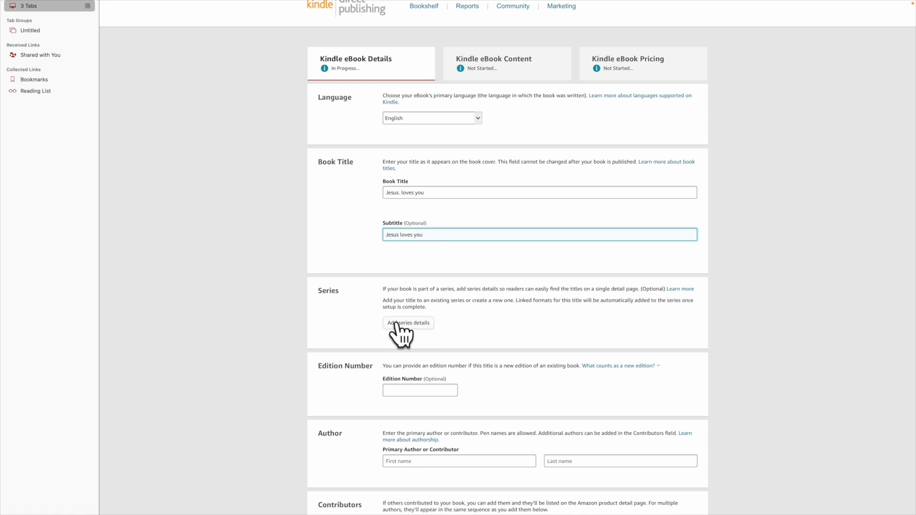
pyautogui.scroll(-3, 397, 315)
pyautogui.click(434, 347)
pyautogui.write('jesus')
pyautogui.click(595, 345)
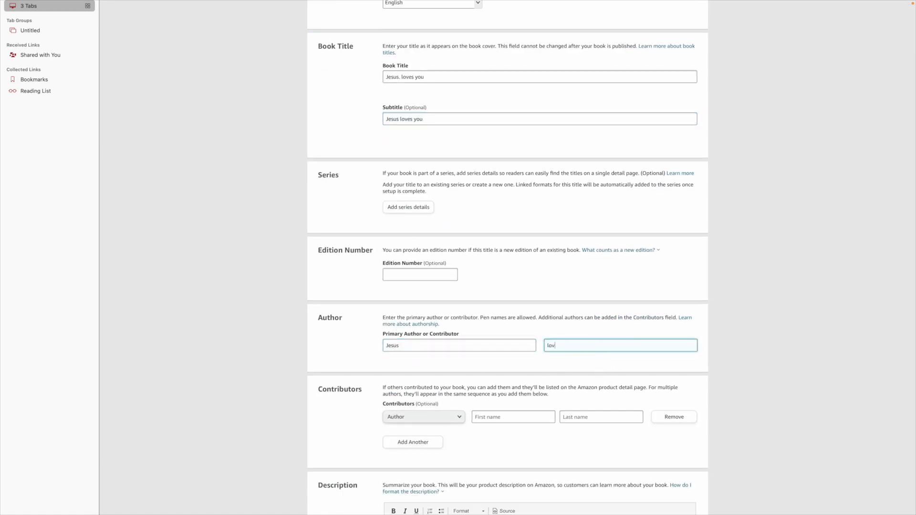
pyautogui.scroll(-8, 408, 342)
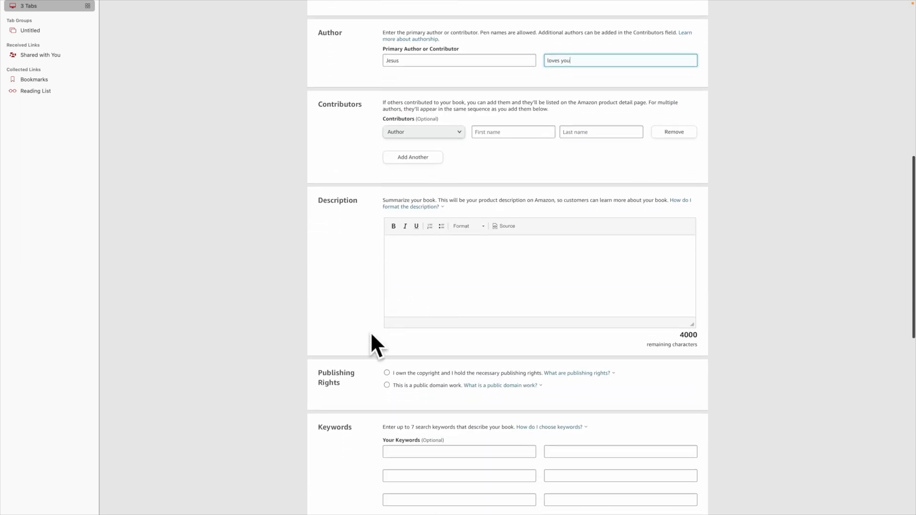
pyautogui.click(453, 260)
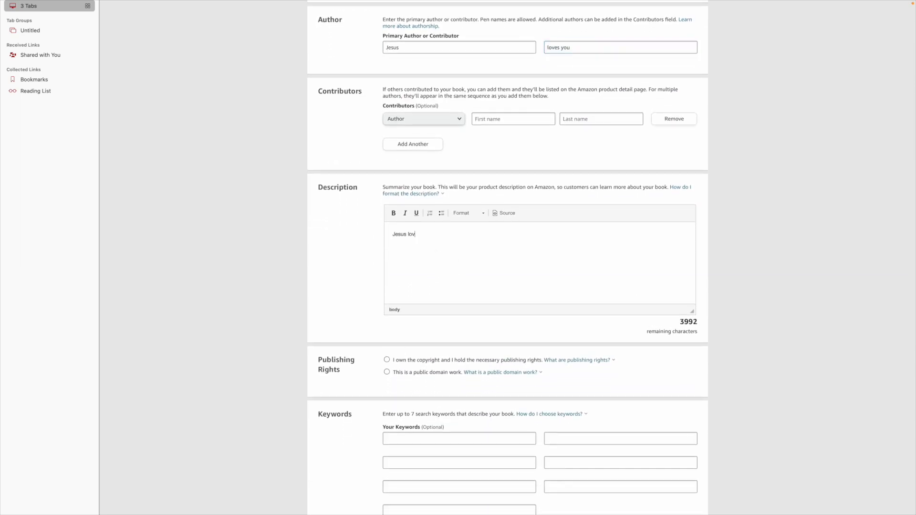
# Step: Enter the keywords happy, peace, women and hair color
pyautogui.scroll(-8, 439, 266)
pyautogui.click(463, 151)
pyautogui.click(445, 175)
pyautogui.write('peace')
pyautogui.click(427, 199)
pyautogui.write('women')
pyautogui.click(418, 228)
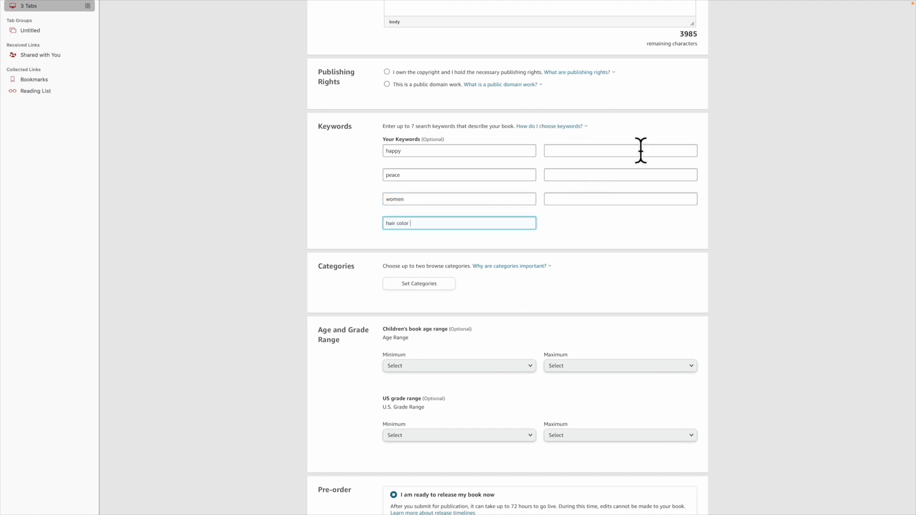
# Step: Declare under Publishing Rights that you own the copyright
pyautogui.scroll(2, 593, 165)
pyautogui.scroll(-1, 596, 161)
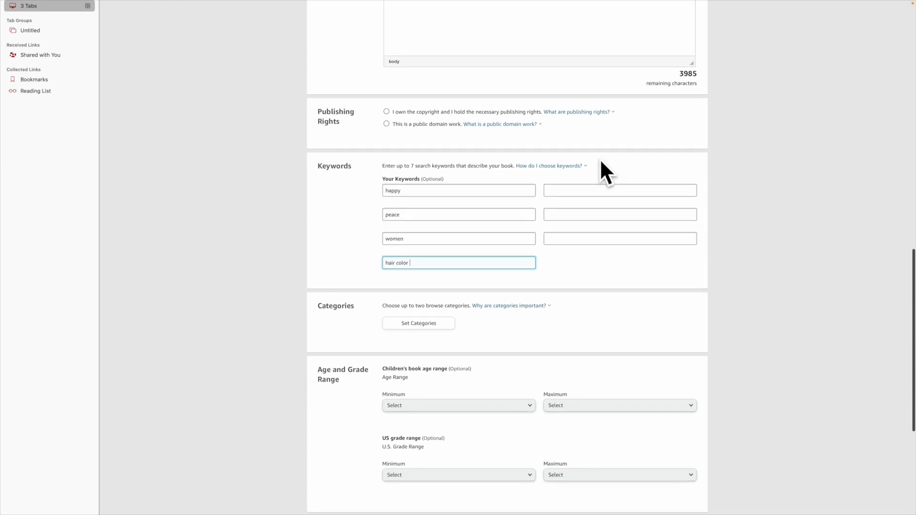
pyautogui.click(387, 111)
pyautogui.scroll(-5, 436, 214)
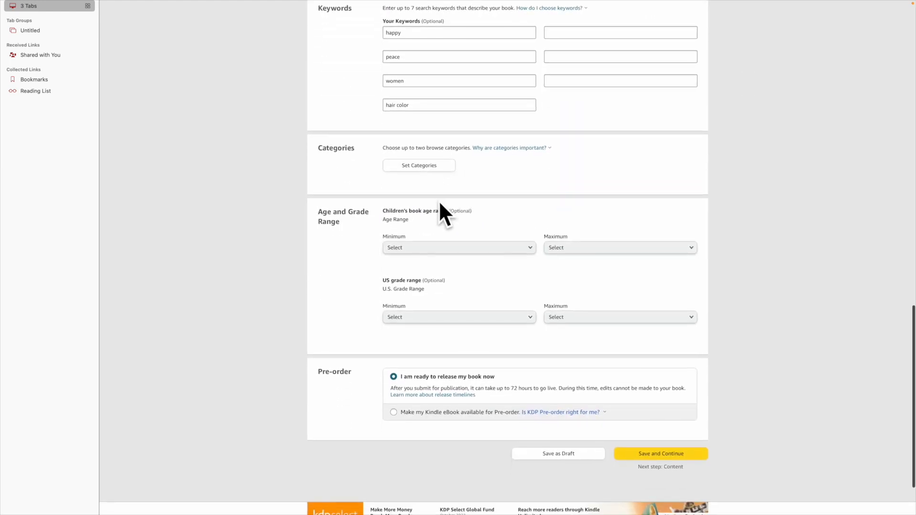
# Step: Set the category to Fiction > Anthologies and save the eBook details
pyautogui.click(433, 166)
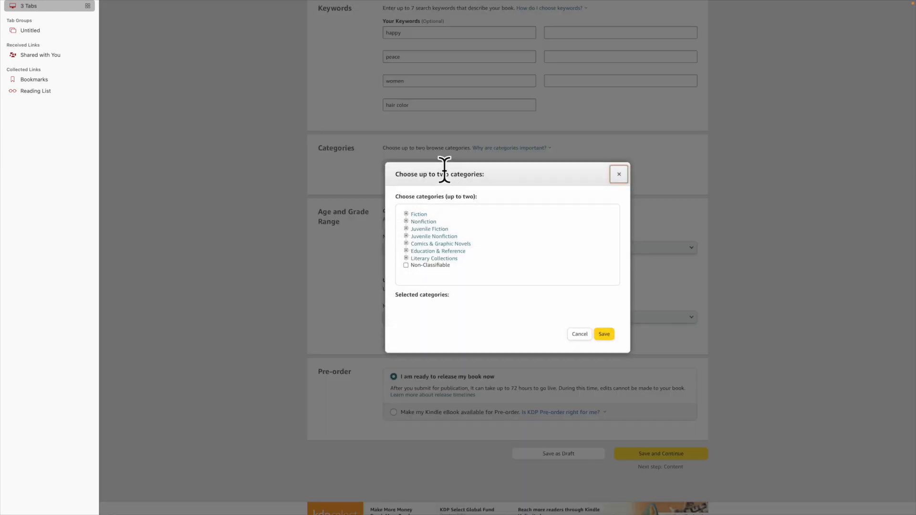
pyautogui.click(424, 215)
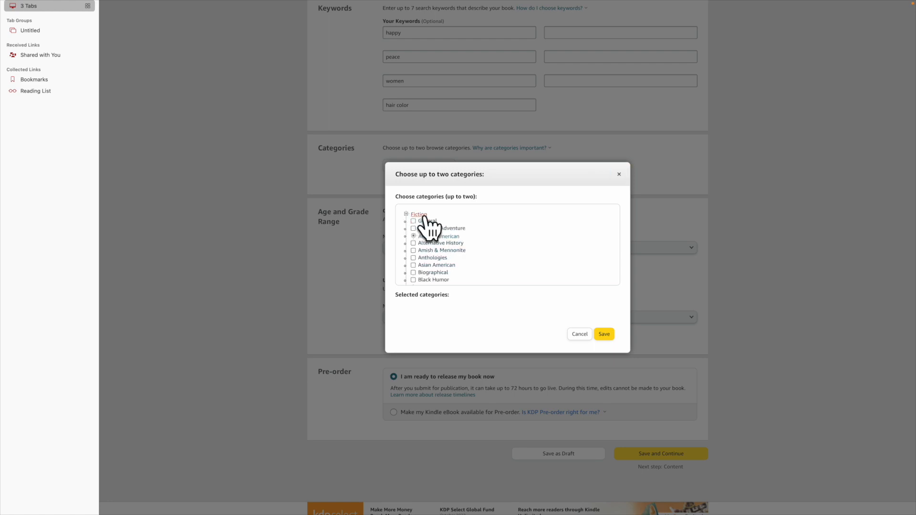
pyautogui.click(434, 258)
pyautogui.click(604, 334)
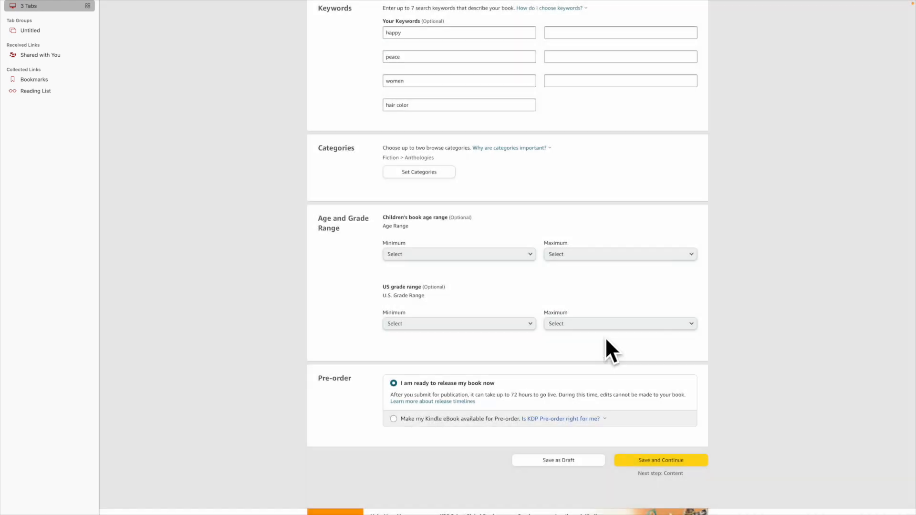
pyautogui.click(678, 462)
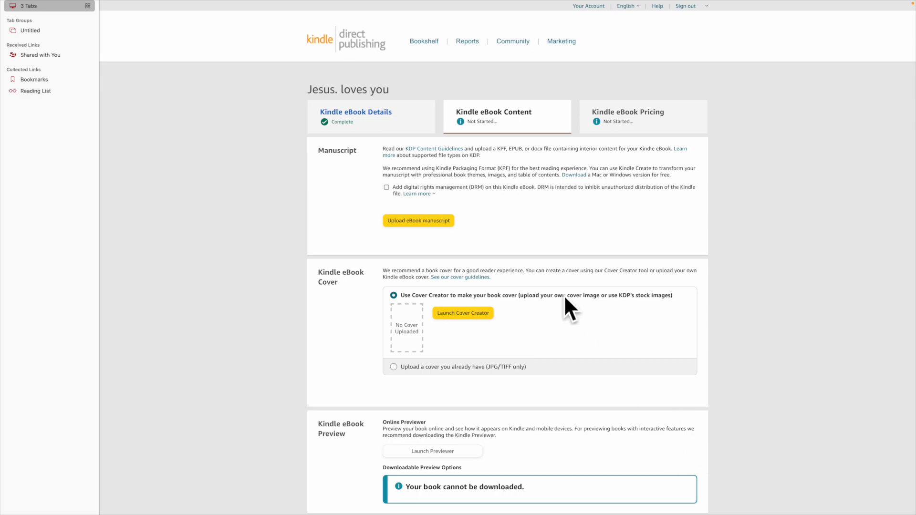
# Step: Upload the manuscript thwgirlwhodied (1).docx from Downloads
pyautogui.click(447, 222)
pyautogui.scroll(-10, 270, 306)
pyautogui.scroll(4, 283, 290)
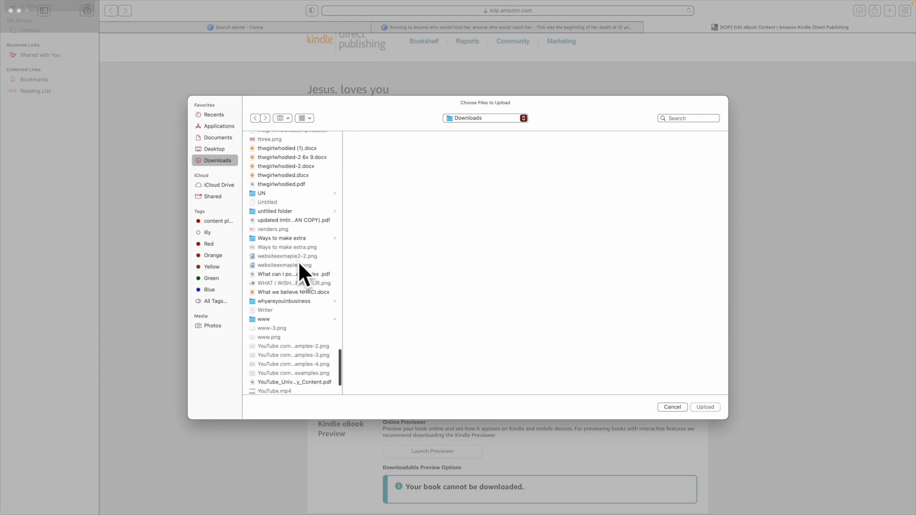
pyautogui.click(310, 190)
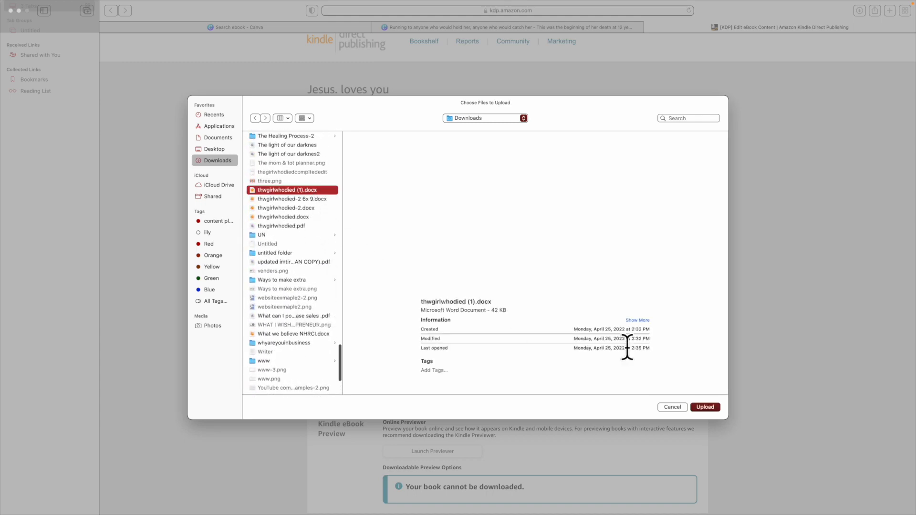
pyautogui.click(706, 408)
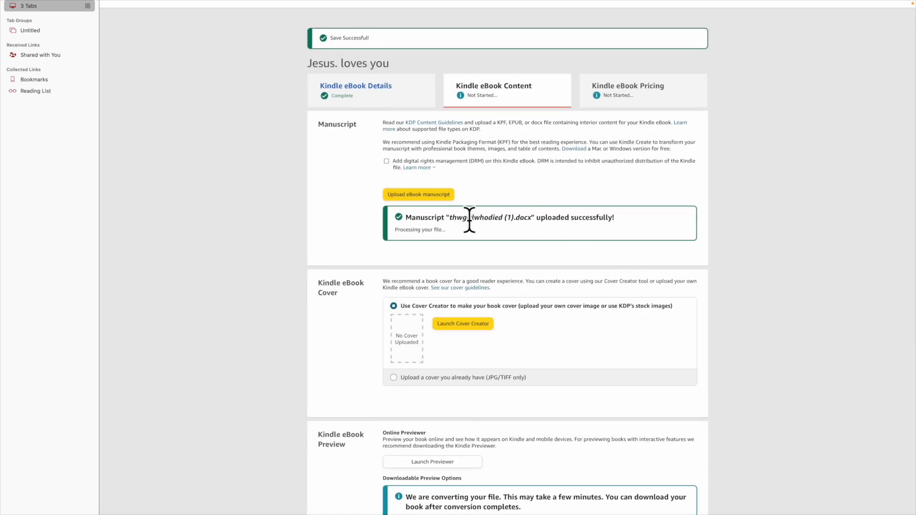
# Step: Upload your own cover image eohb13-2.jpg and open the book in the online previewer
pyautogui.click(393, 377)
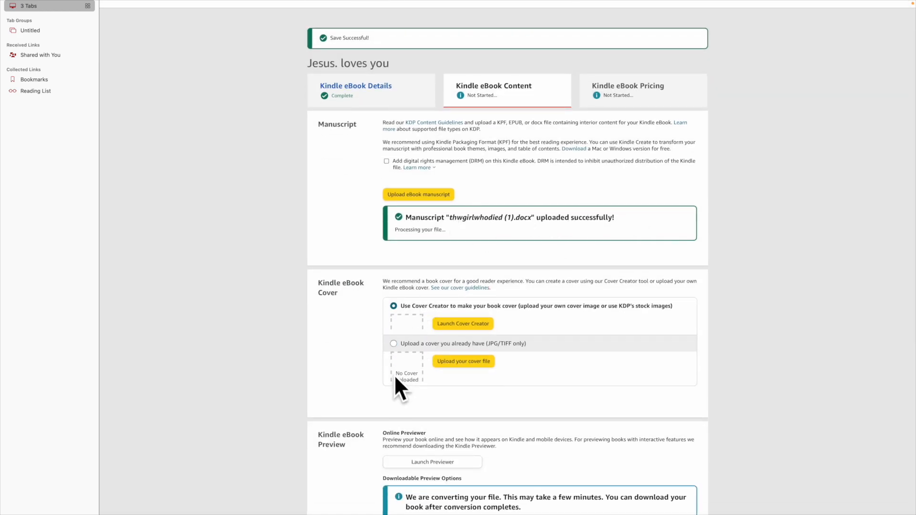
pyautogui.click(459, 341)
pyautogui.scroll(-15, 289, 243)
pyautogui.scroll(5, 289, 243)
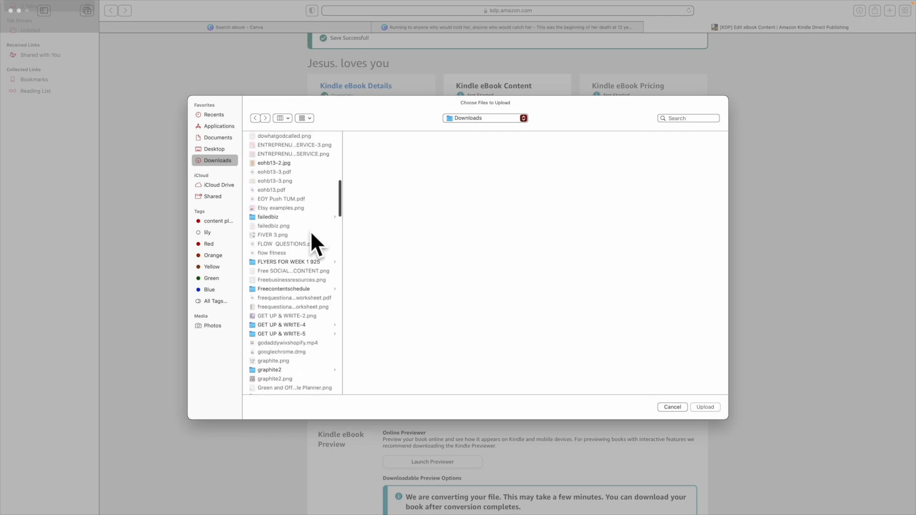
pyautogui.click(308, 227)
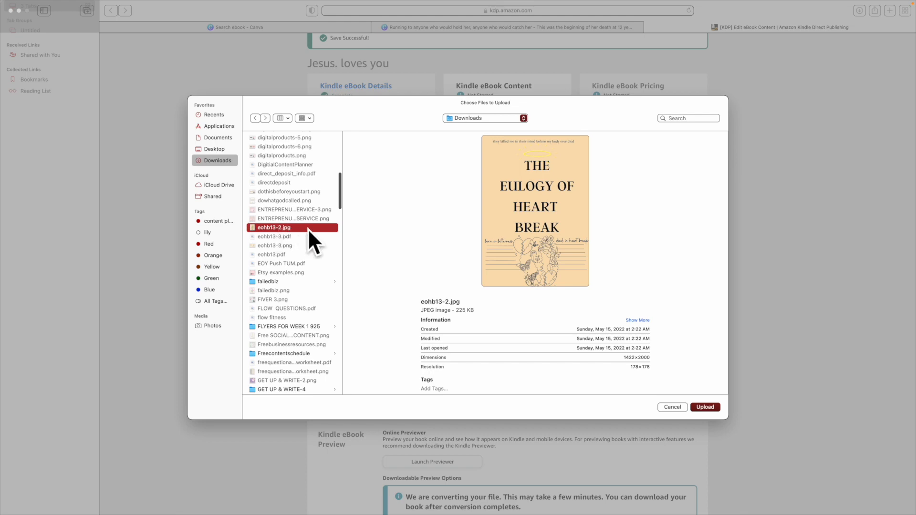
pyautogui.click(703, 407)
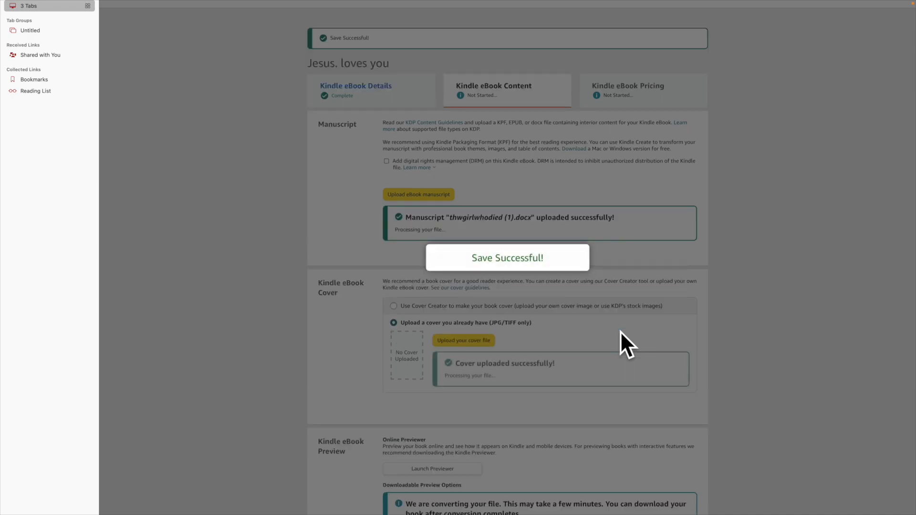
pyautogui.scroll(-5, 494, 349)
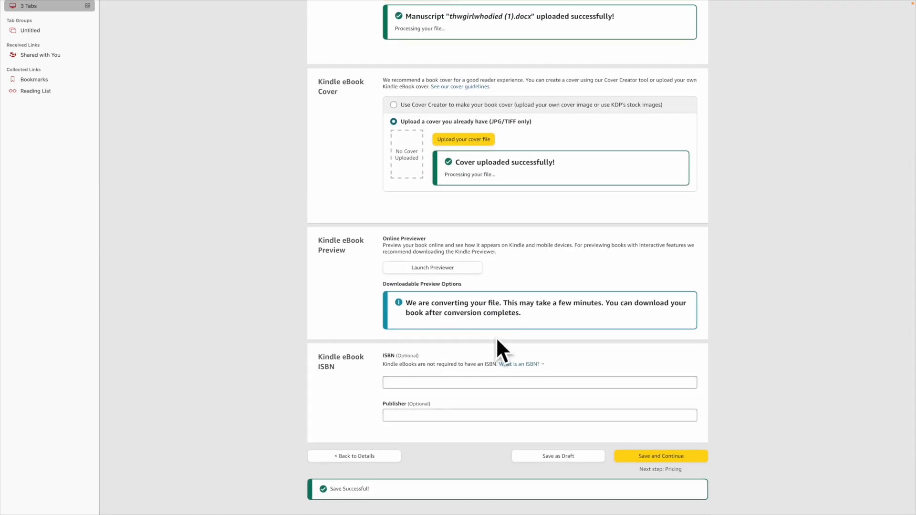
pyautogui.click(465, 270)
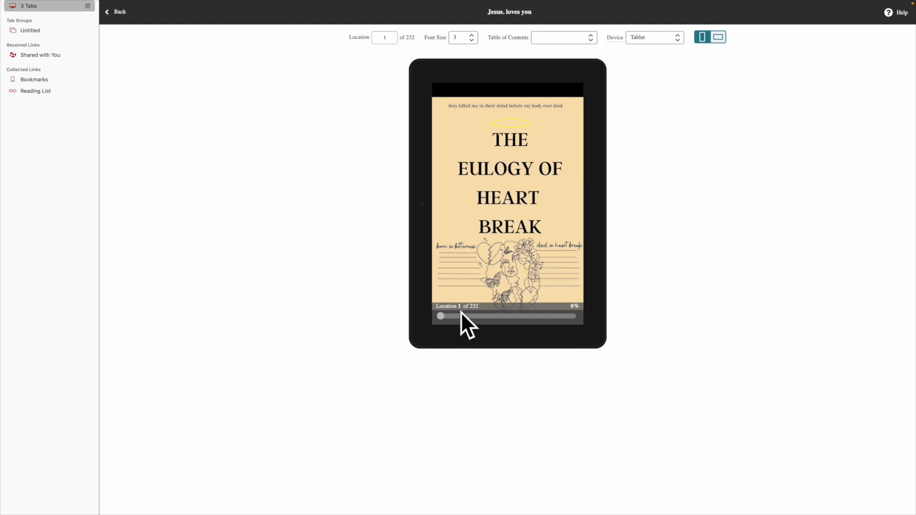
# Step: Skim ahead in the book preview to around location 92 and turn one page
pyautogui.moveTo(442, 316); pyautogui.dragTo(471, 316)
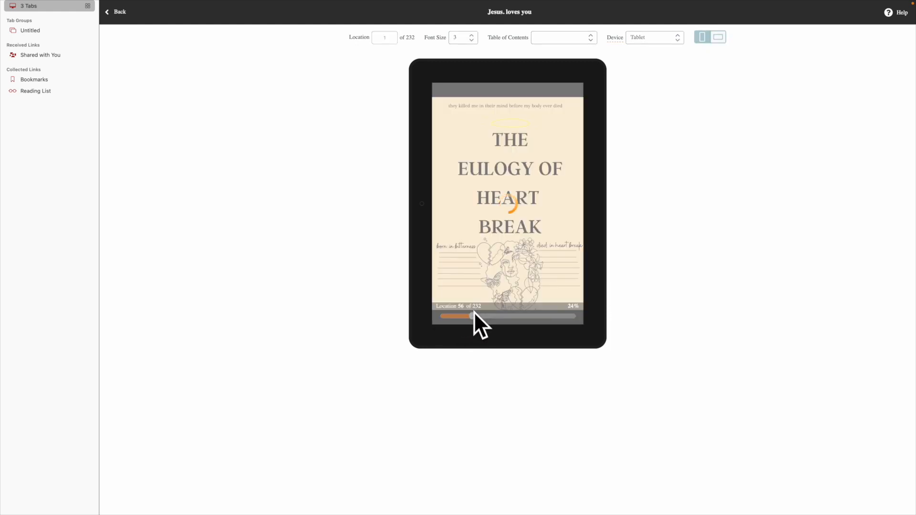
pyautogui.moveTo(471, 316); pyautogui.dragTo(517, 319)
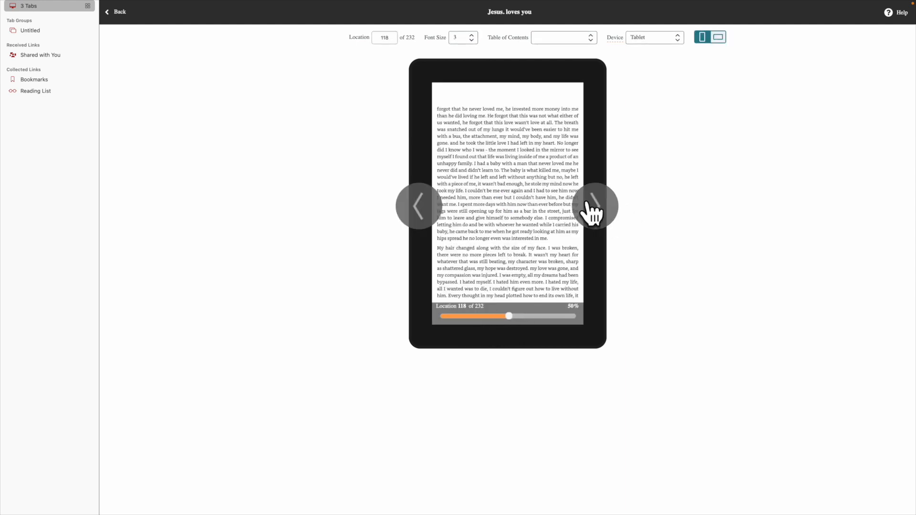
pyautogui.click(591, 202)
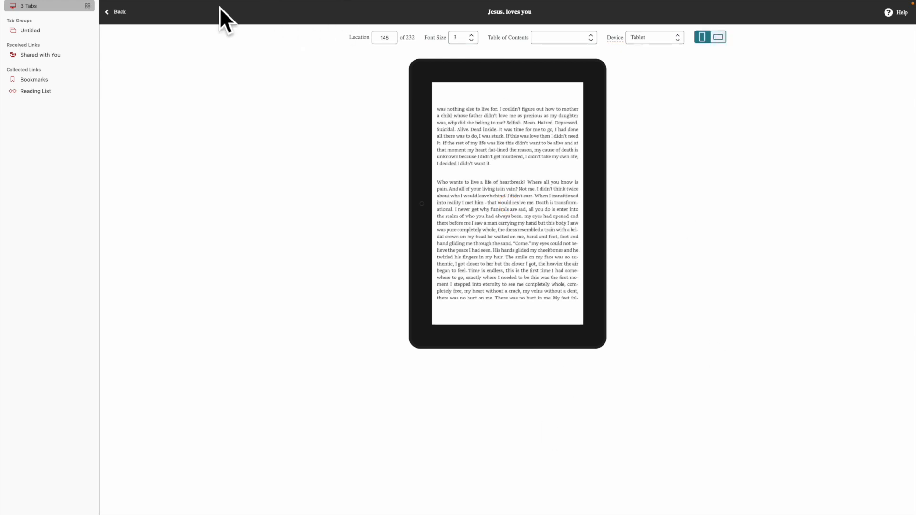
# Step: Page backward through the previewed book to earlier pages
pyautogui.click(419, 206)
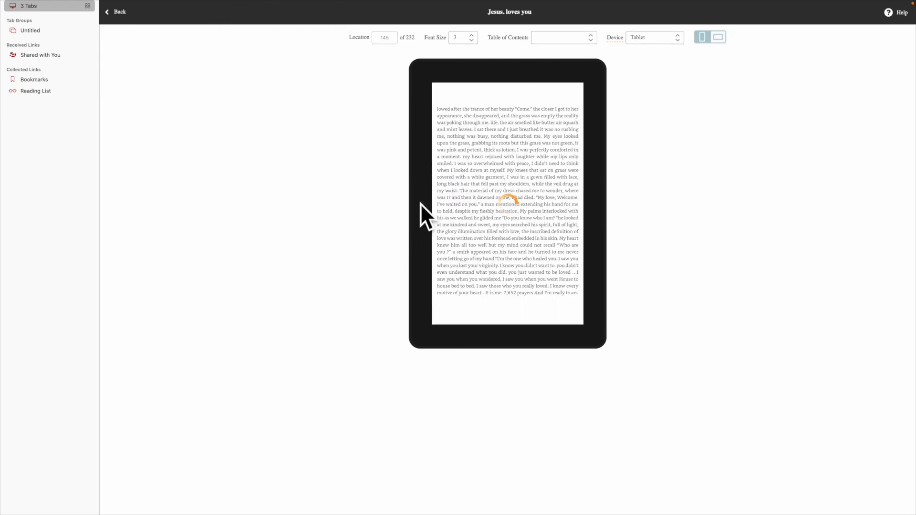
pyautogui.click(419, 208)
pyautogui.click(413, 213)
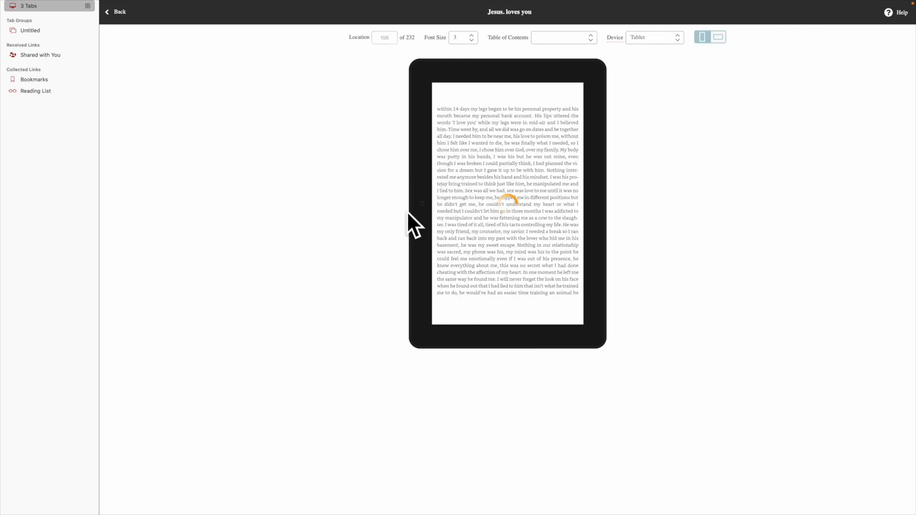
pyautogui.click(412, 213)
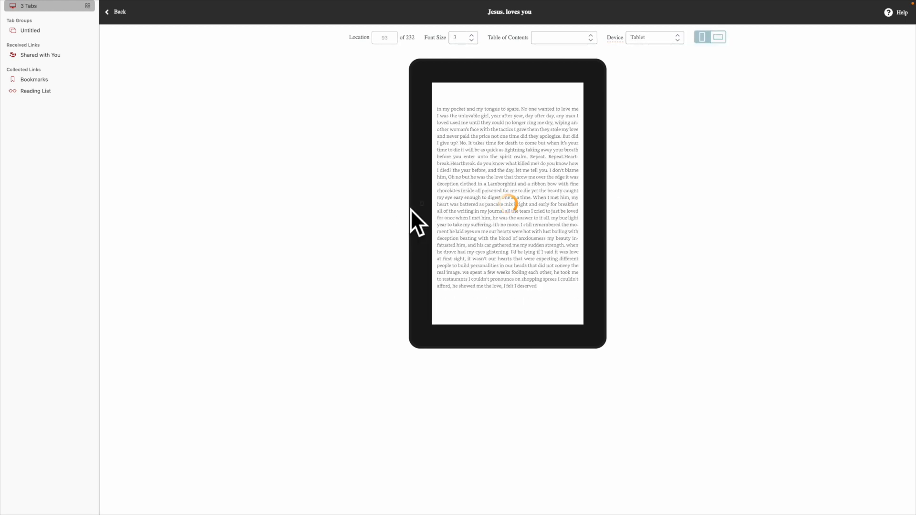
pyautogui.click(413, 213)
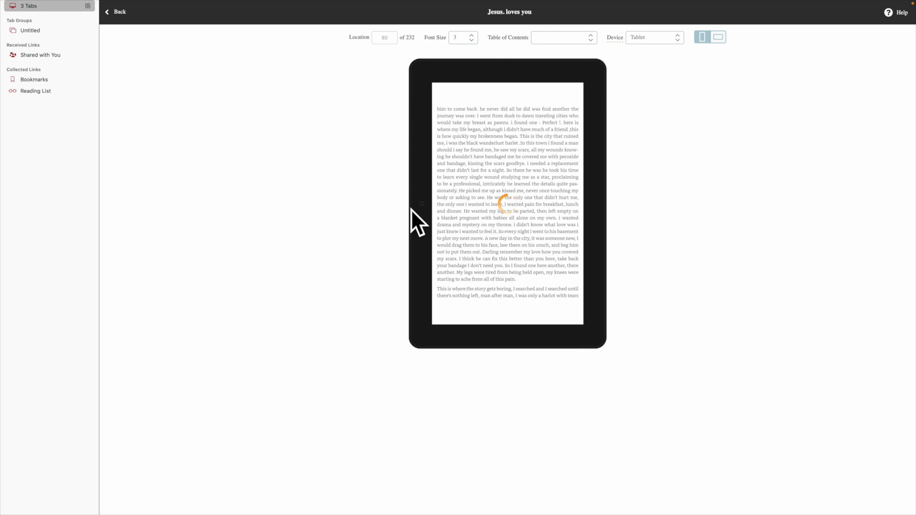
pyautogui.click(416, 207)
pyautogui.click(415, 208)
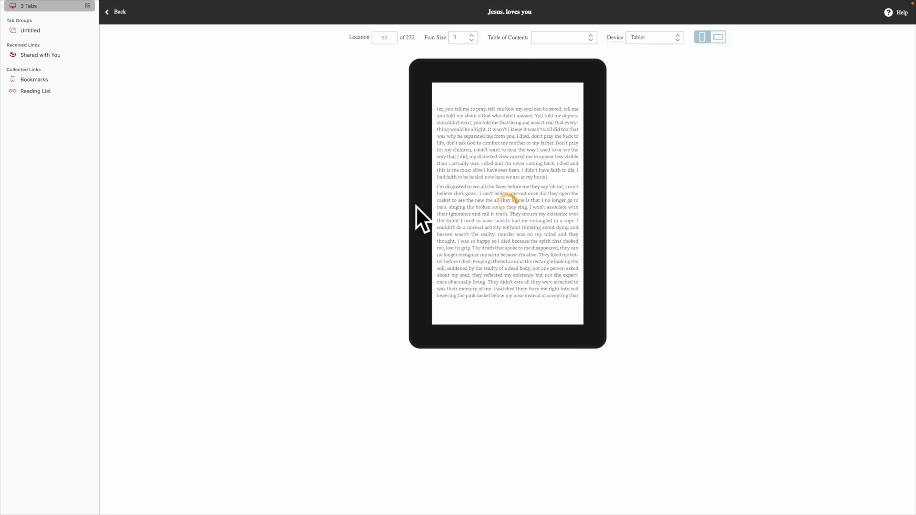
pyautogui.click(417, 205)
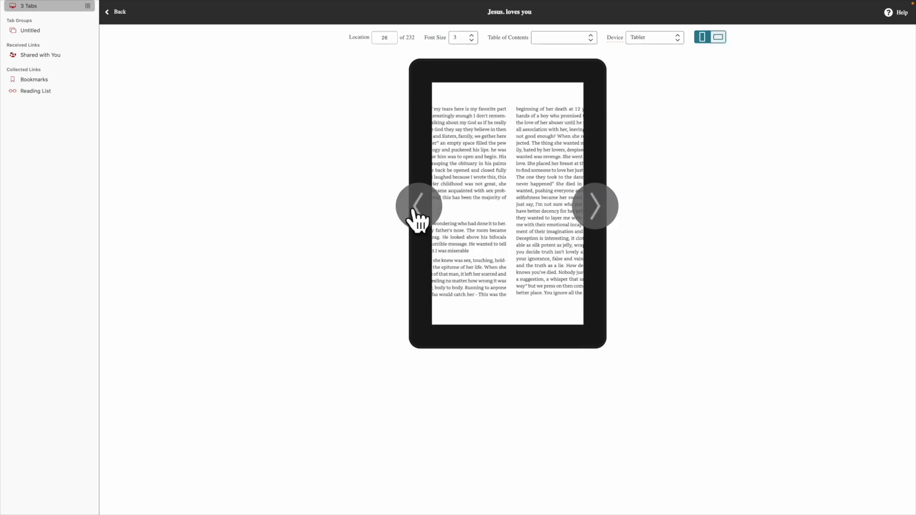
# Step: Close the previewer and return to the Kindle eBook Content page
pyautogui.moveTo(98, 10)
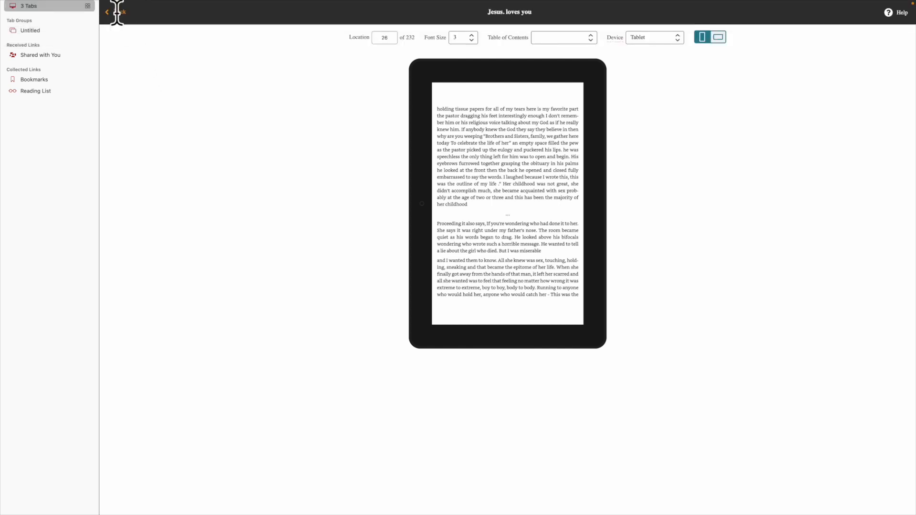
pyautogui.click(117, 12)
pyautogui.scroll(-3, 506, 260)
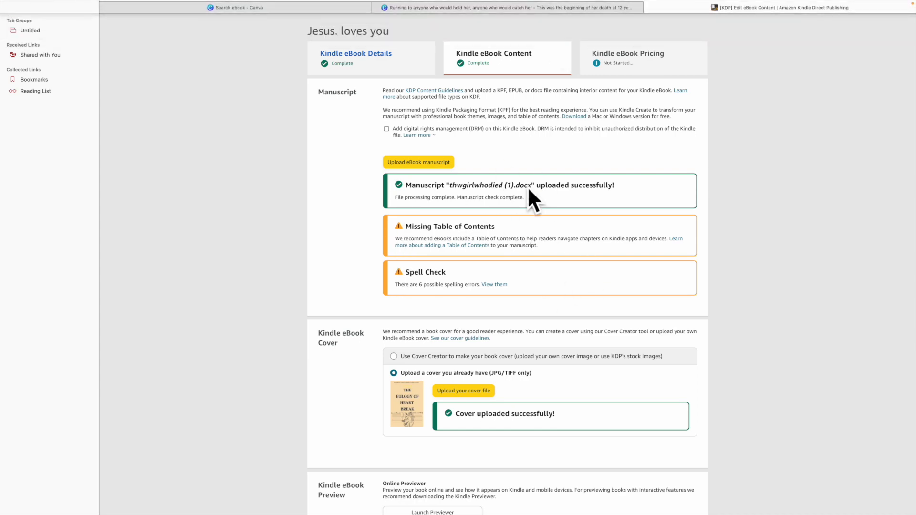
# Step: Save the eBook content and continue to the Pricing page
pyautogui.scroll(-5, 477, 260)
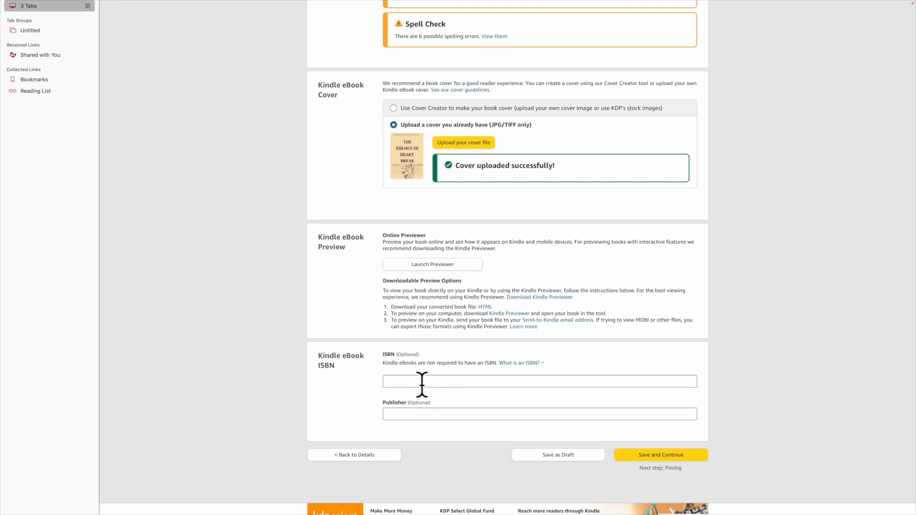
pyautogui.click(621, 456)
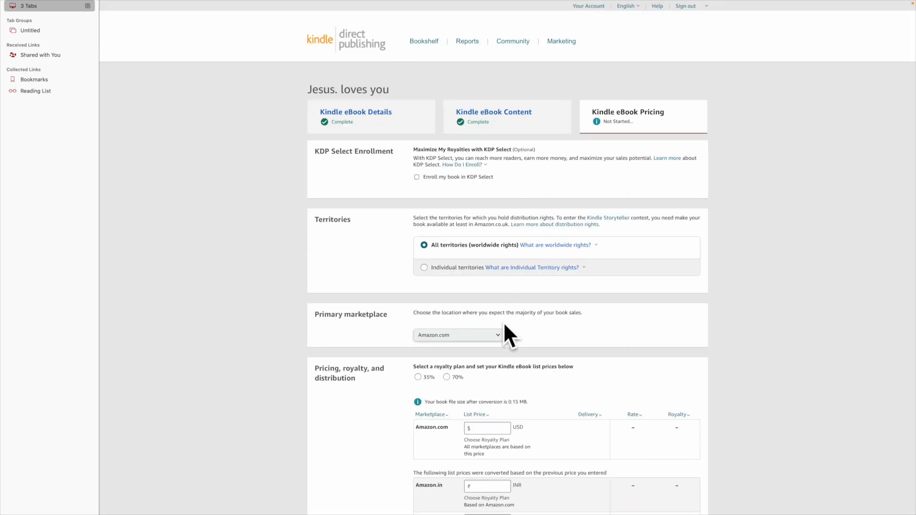
# Step: Choose the 70% royalty plan and set the Amazon.com list price to 3.00 USD
pyautogui.scroll(-6, 503, 322)
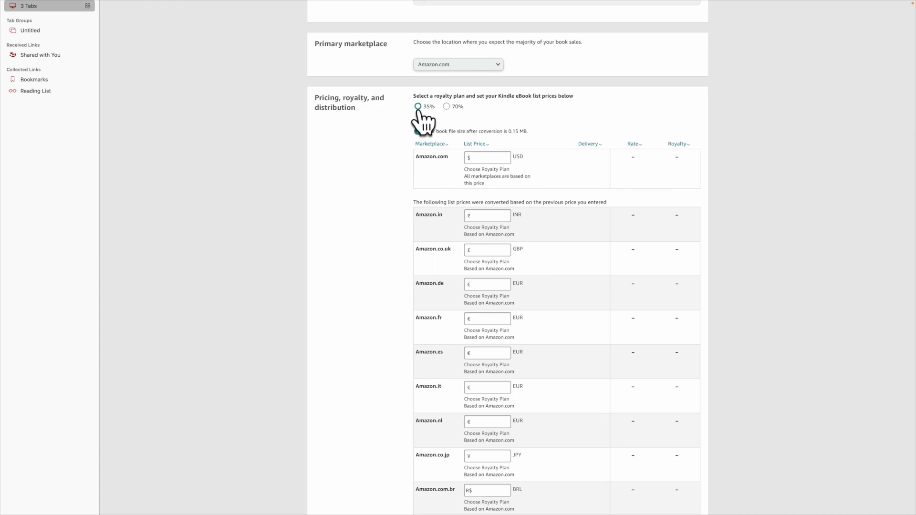
pyautogui.click(446, 106)
pyautogui.click(504, 161)
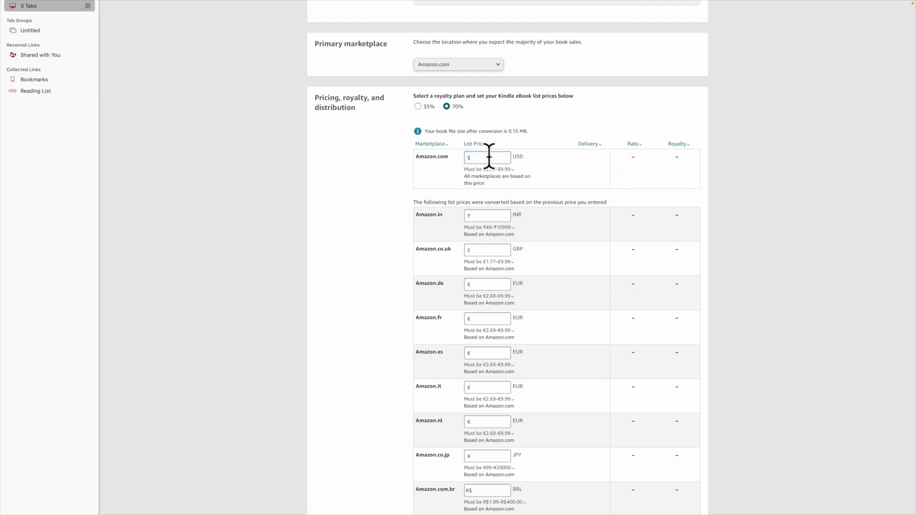
pyautogui.write('7.99')
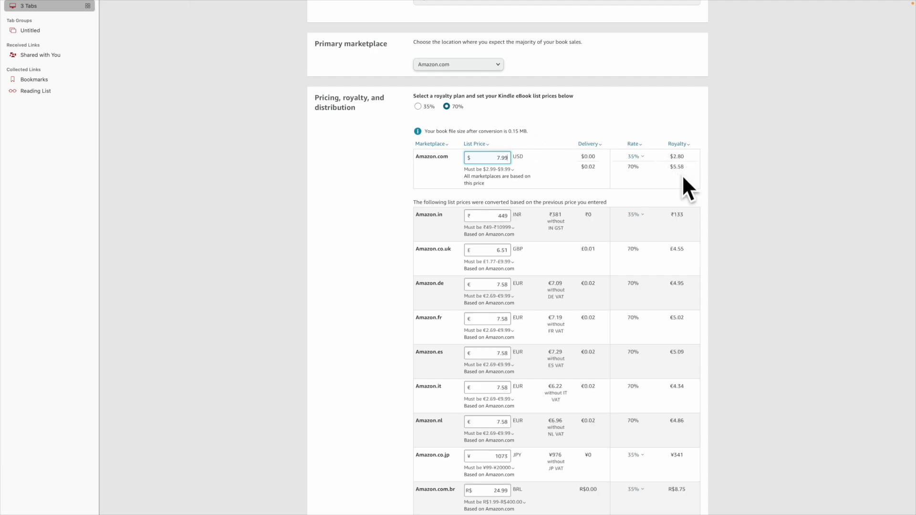
pyautogui.doubleClick(498, 157)
pyautogui.write('3.00')
pyautogui.click(603, 123)
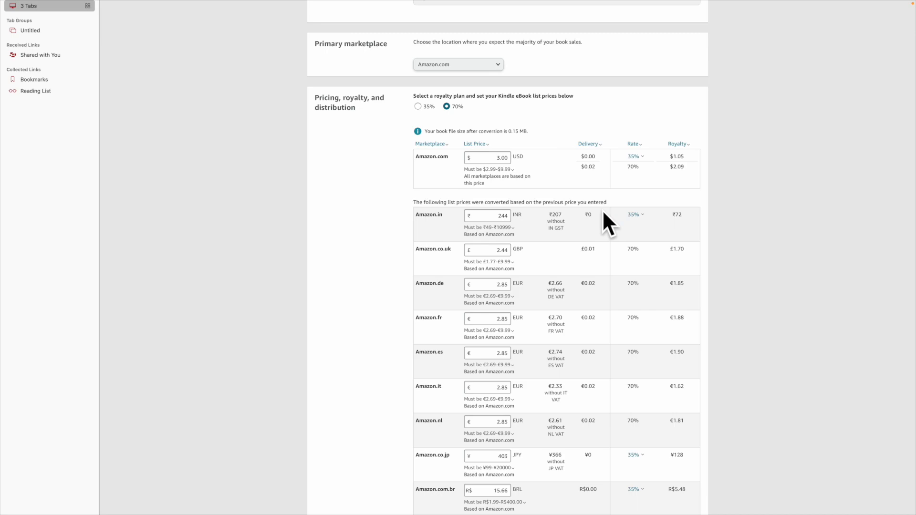
# Step: Review the converted list prices for the other marketplaces
pyautogui.scroll(-10, 603, 214)
pyautogui.scroll(12, 605, 210)
pyautogui.scroll(1, 607, 211)
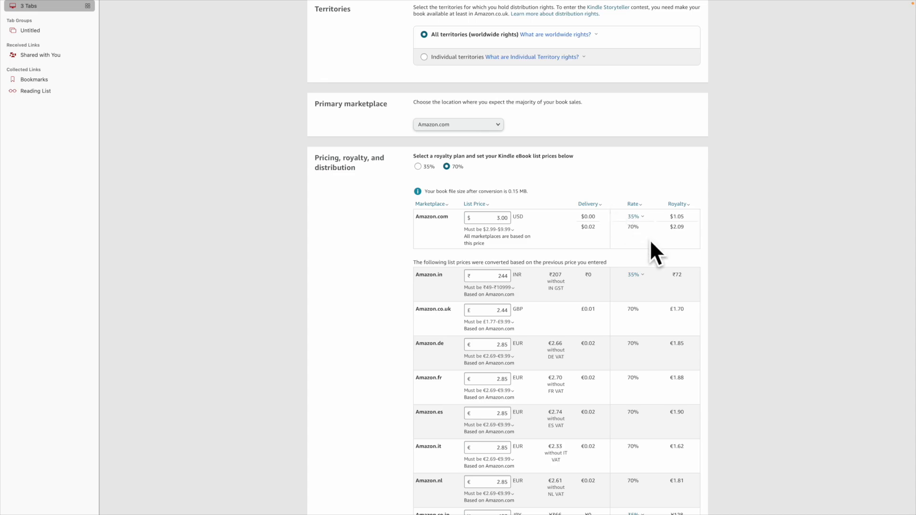
pyautogui.scroll(-8, 651, 242)
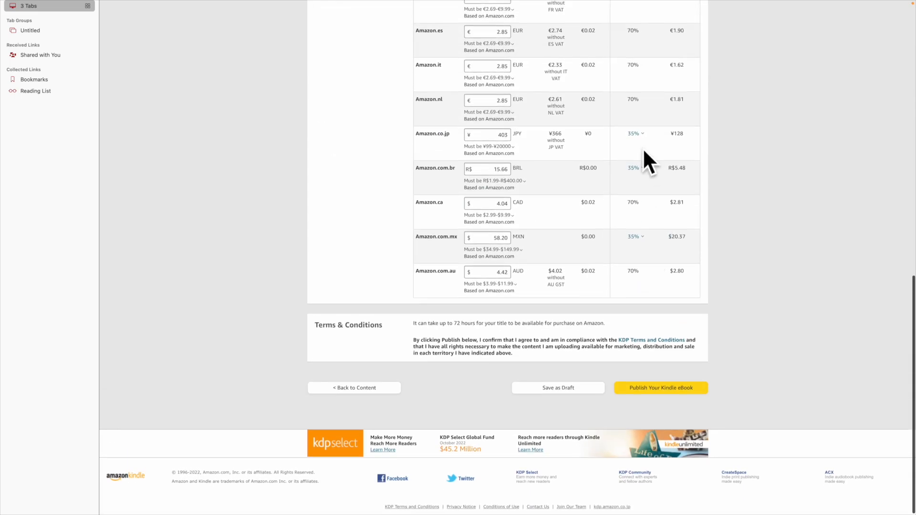
pyautogui.scroll(8, 646, 148)
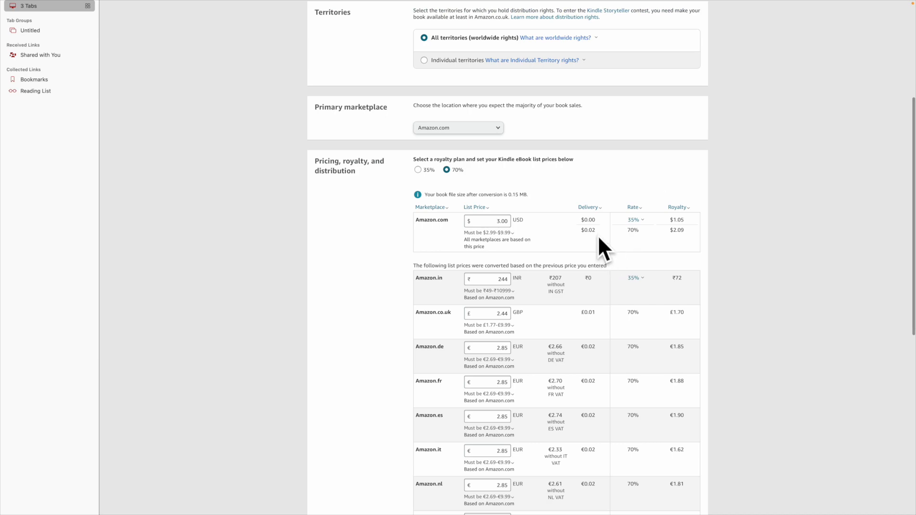
pyautogui.scroll(-8, 599, 238)
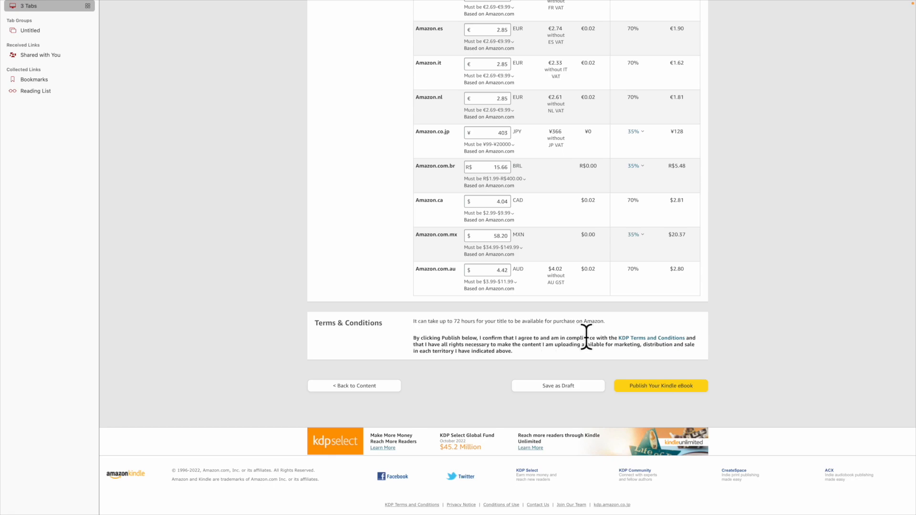
pyautogui.scroll(12, 583, 342)
pyautogui.moveTo(491, 8)
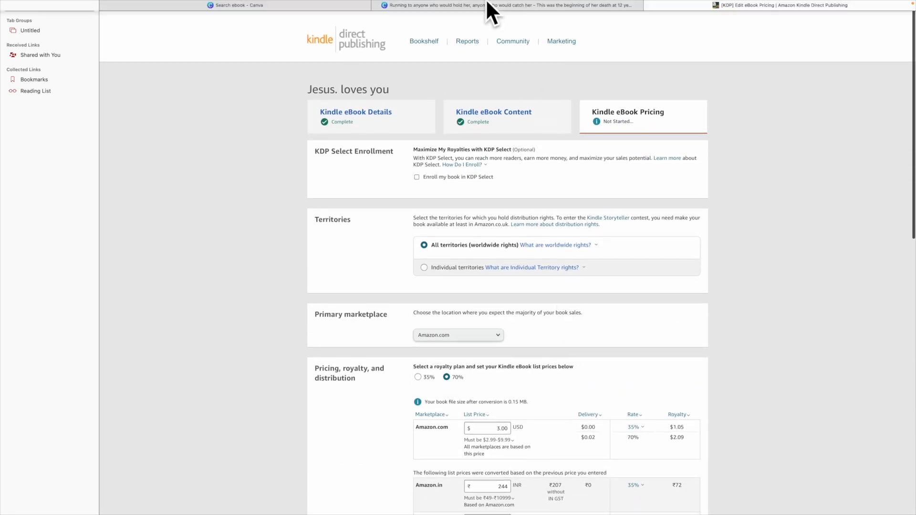
# Step: Open Amazon in a new tab, search 'the eulogy of heart break', and open the Kindle result
pyautogui.press('super+t')
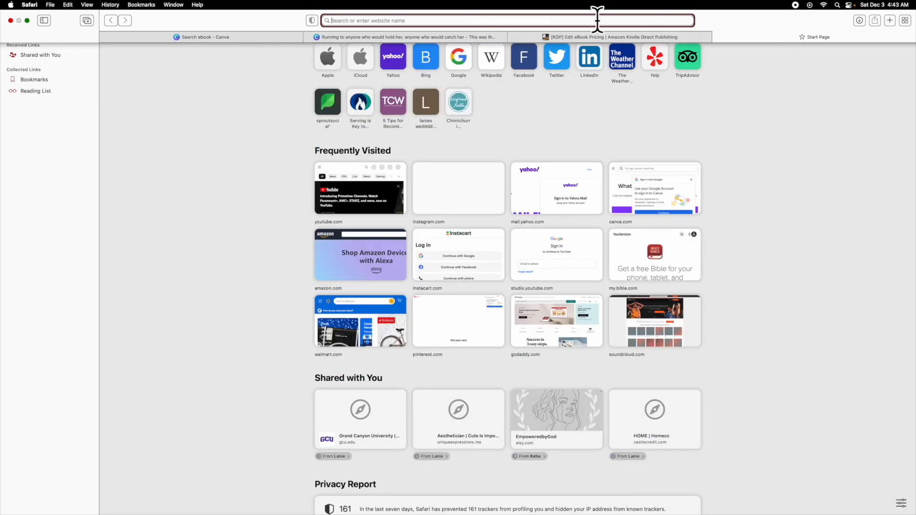
pyautogui.write('ama')
pyautogui.press('Return')
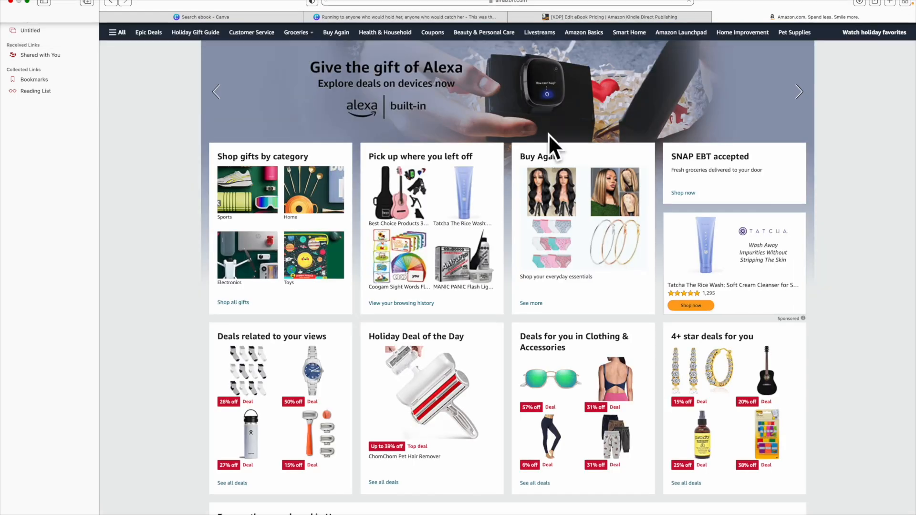
pyautogui.click(462, 19)
pyautogui.write('the e')
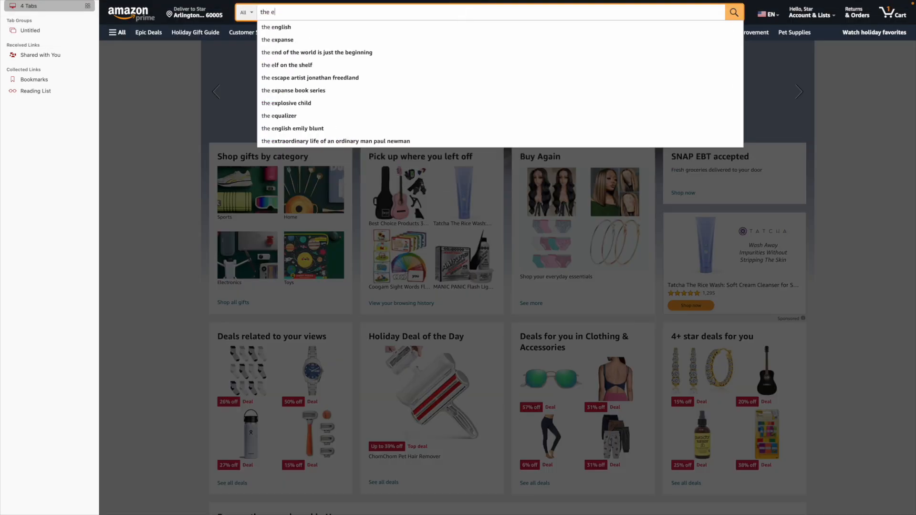
pyautogui.write('ulogy of')
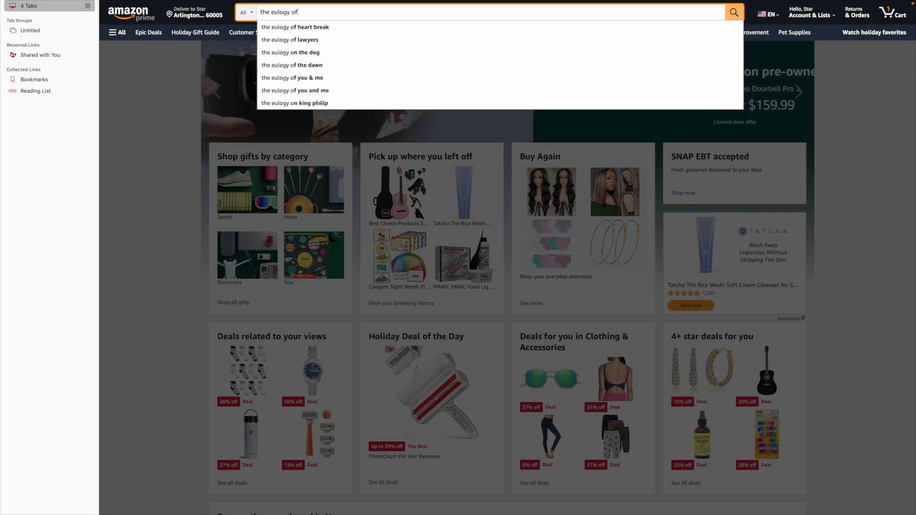
pyautogui.click(416, 28)
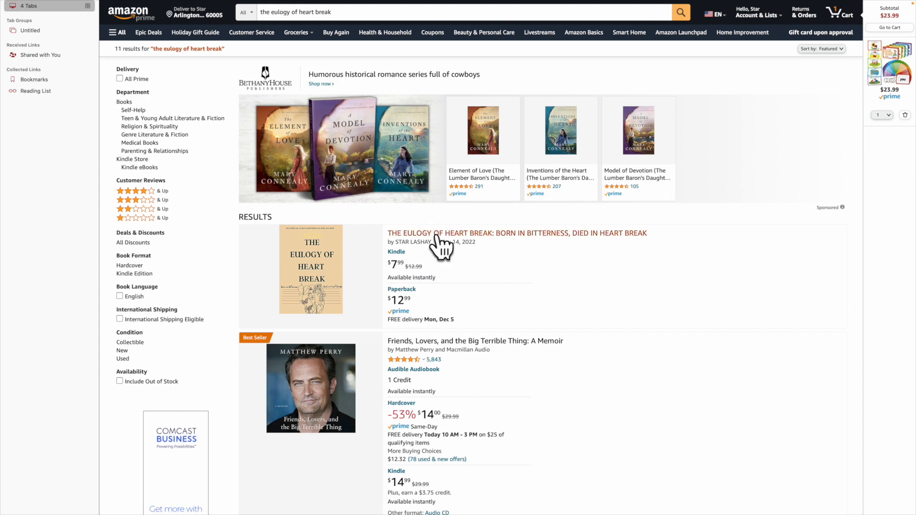
pyautogui.click(477, 235)
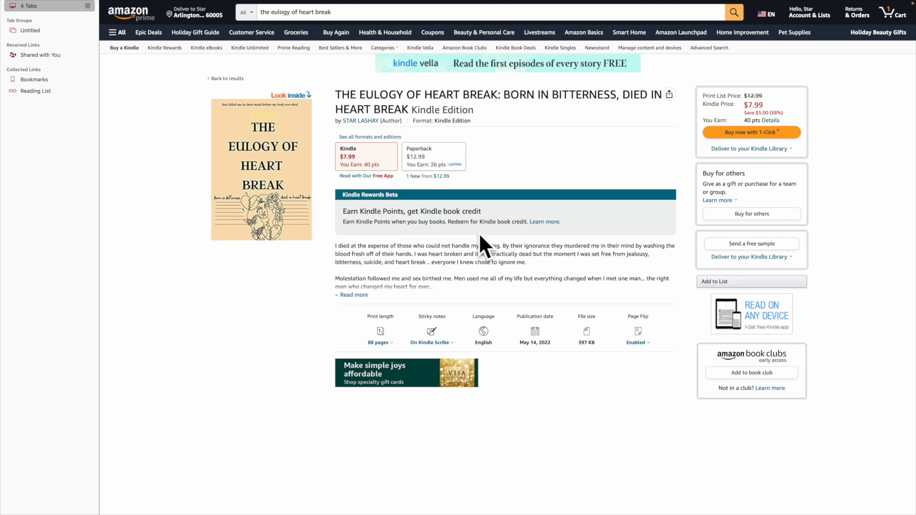
# Step: Look over the Kindle Edition product page showing the $7.99 price
pyautogui.scroll(-20, 480, 248)
pyautogui.scroll(5, 480, 250)
pyautogui.scroll(-15, 480, 250)
pyautogui.scroll(12, 480, 250)
pyautogui.scroll(-2, 480, 250)
pyautogui.scroll(4, 480, 250)
pyautogui.scroll(10, 480, 250)
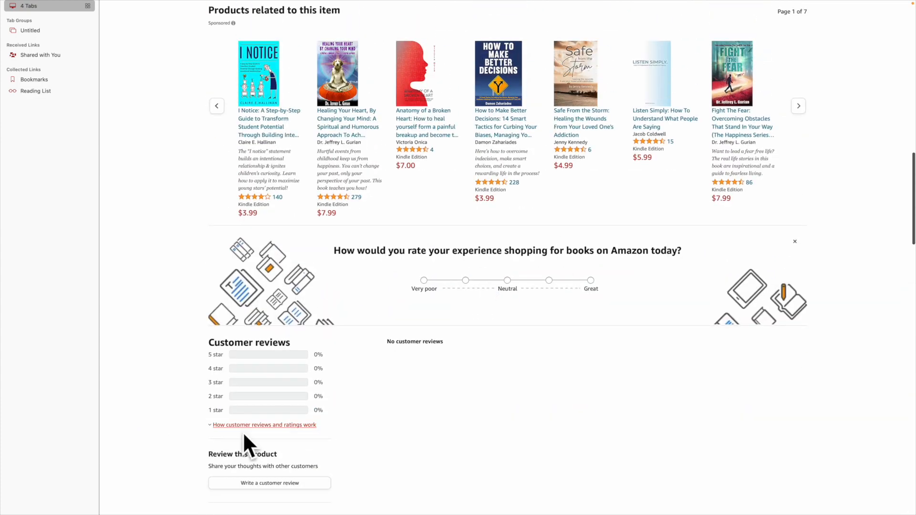
pyautogui.scroll(15, 454, 274)
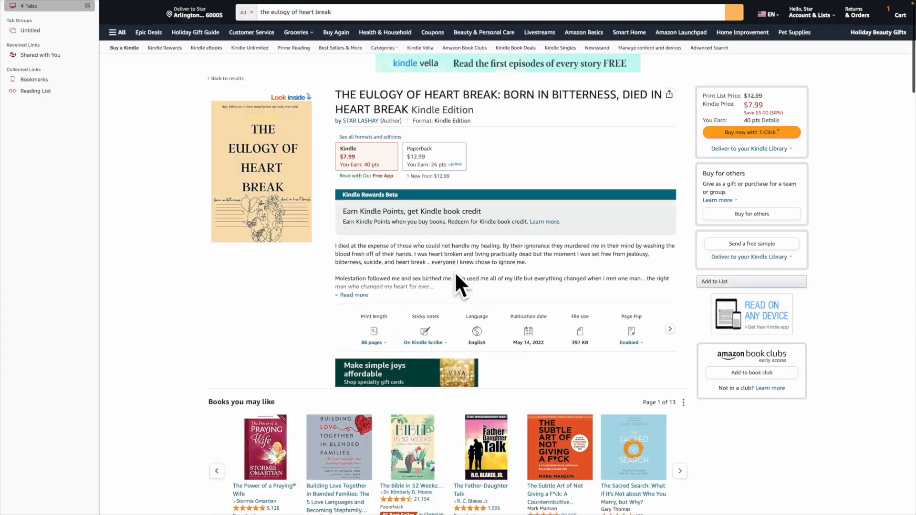
pyautogui.moveTo(589, 1)
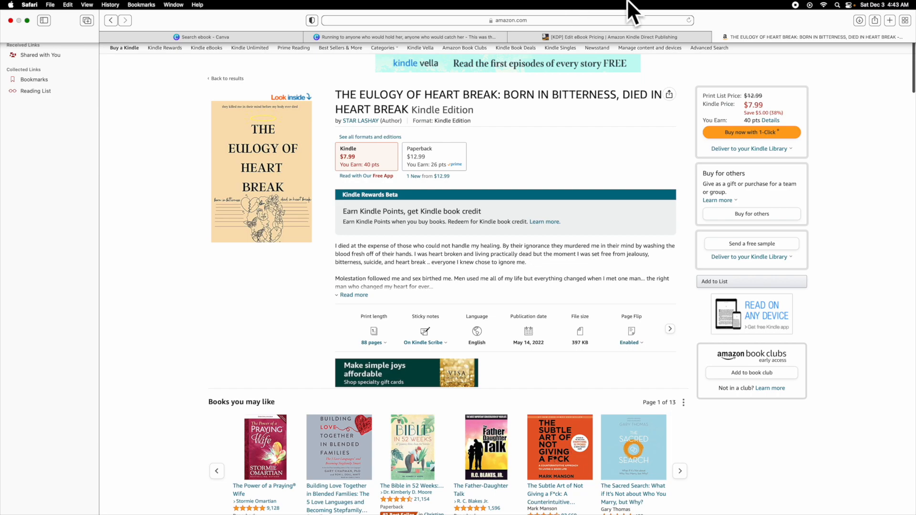